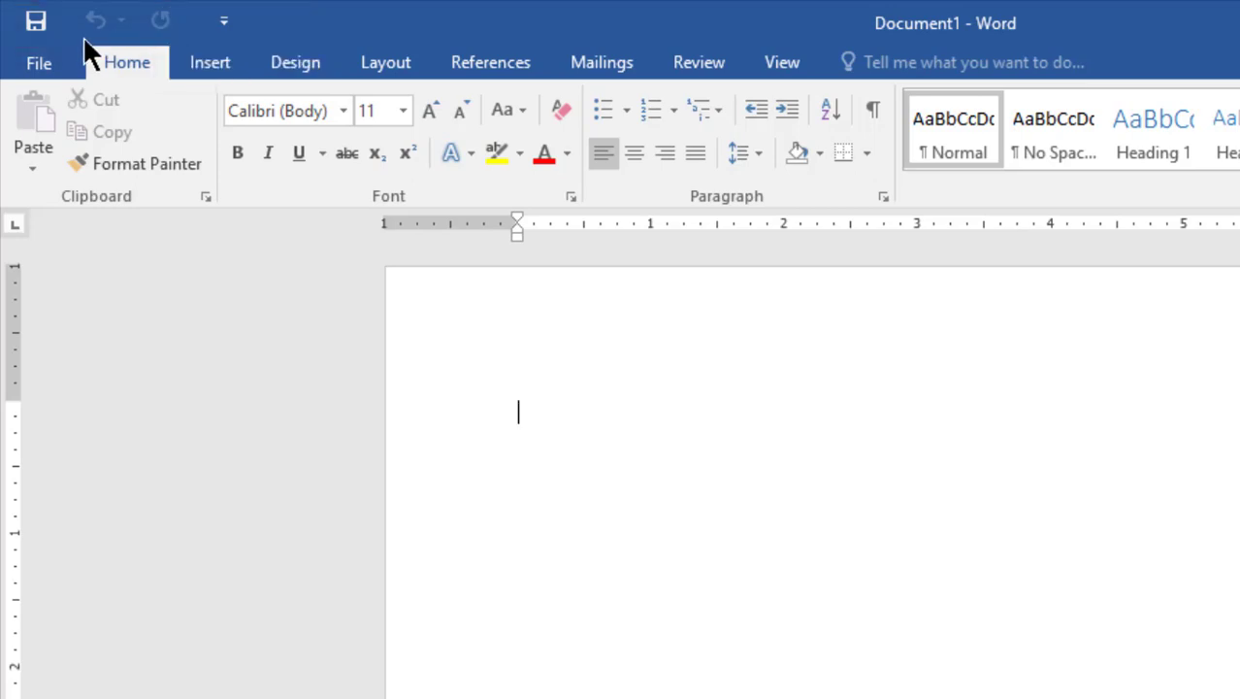
Step: Add Print Preview and Print to the Quick Access Toolbar from its customize menu
left_click(225, 22)
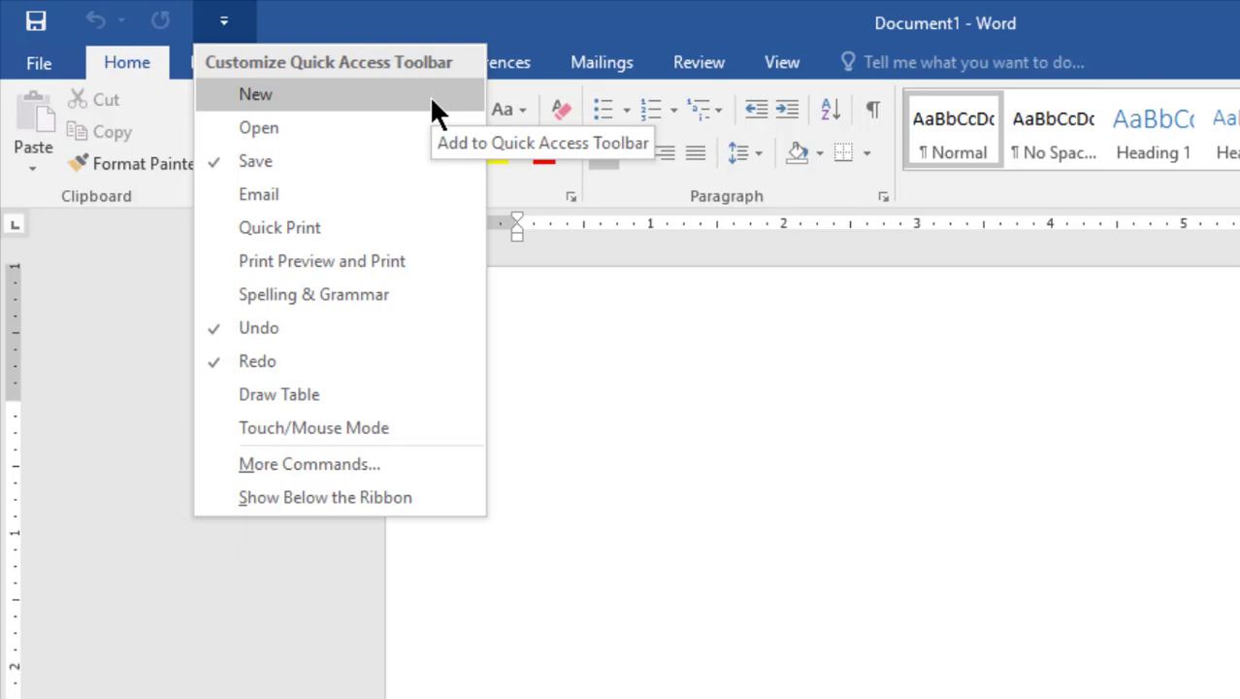
left_click(350, 260)
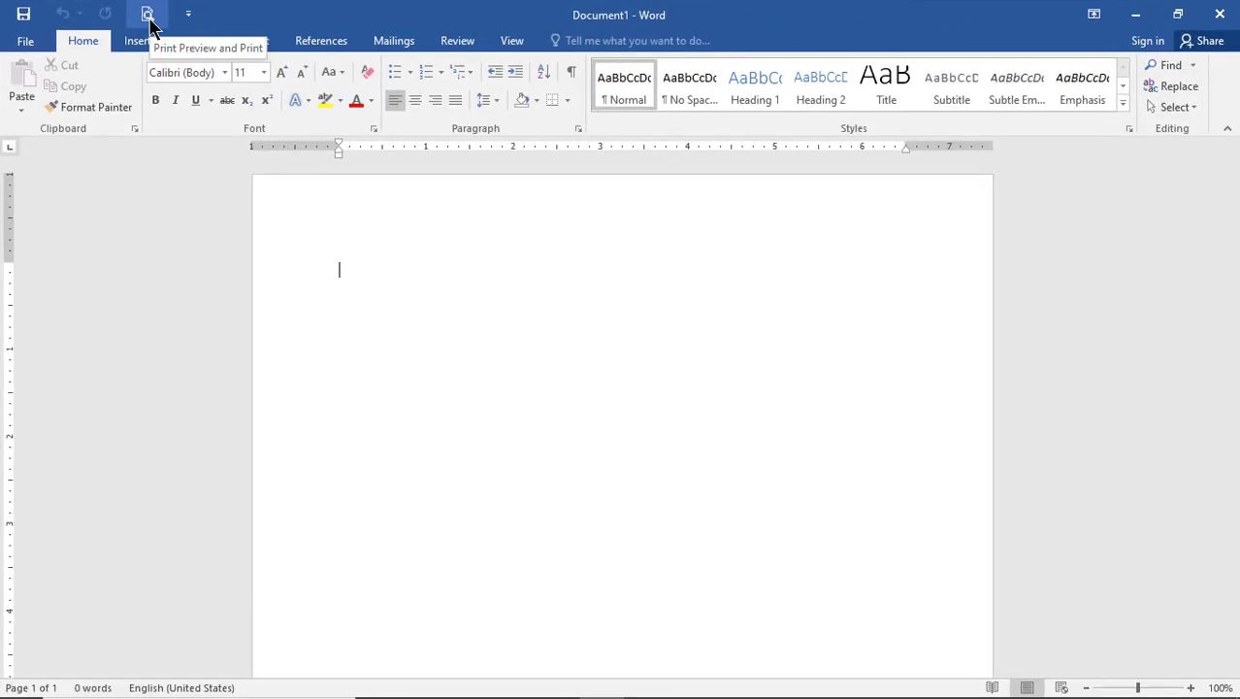
left_click(148, 16)
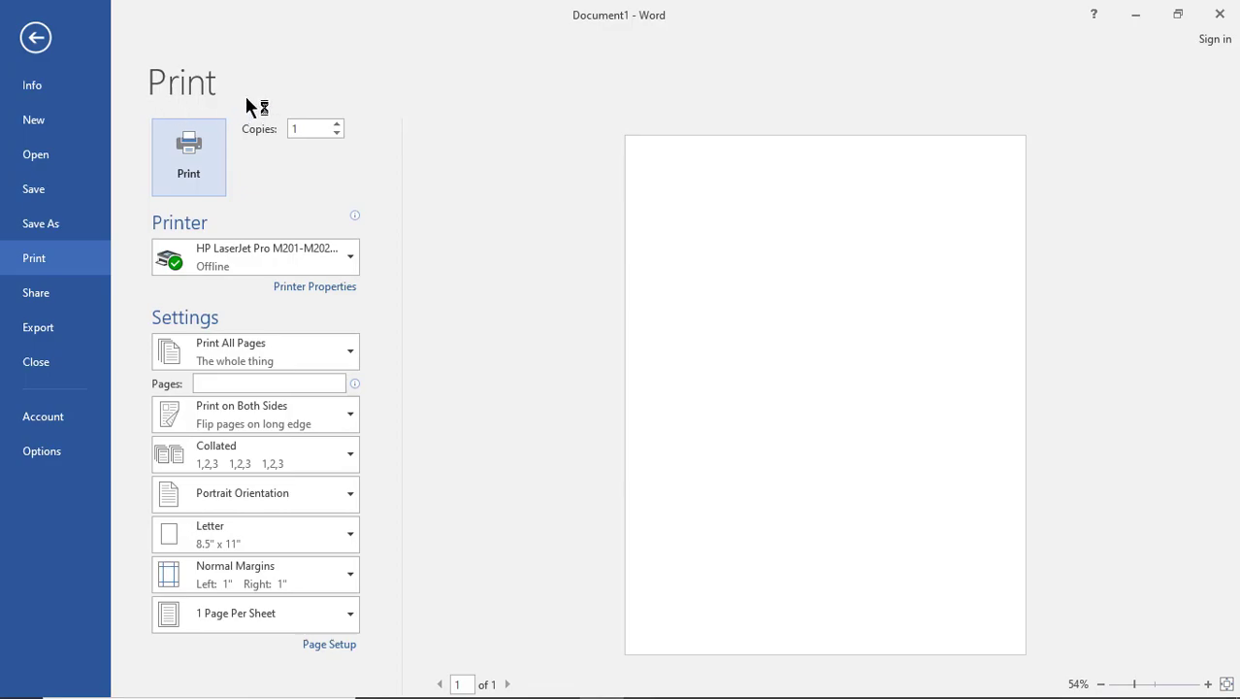
left_click(35, 37)
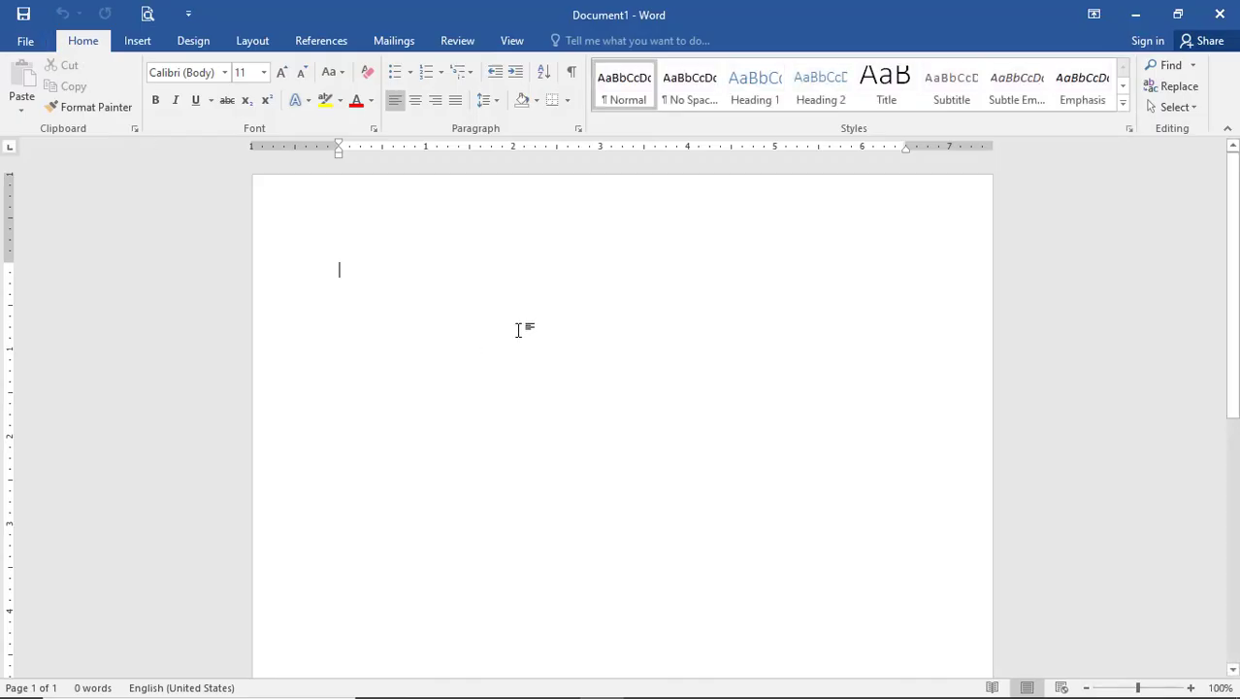
left_click(25, 41)
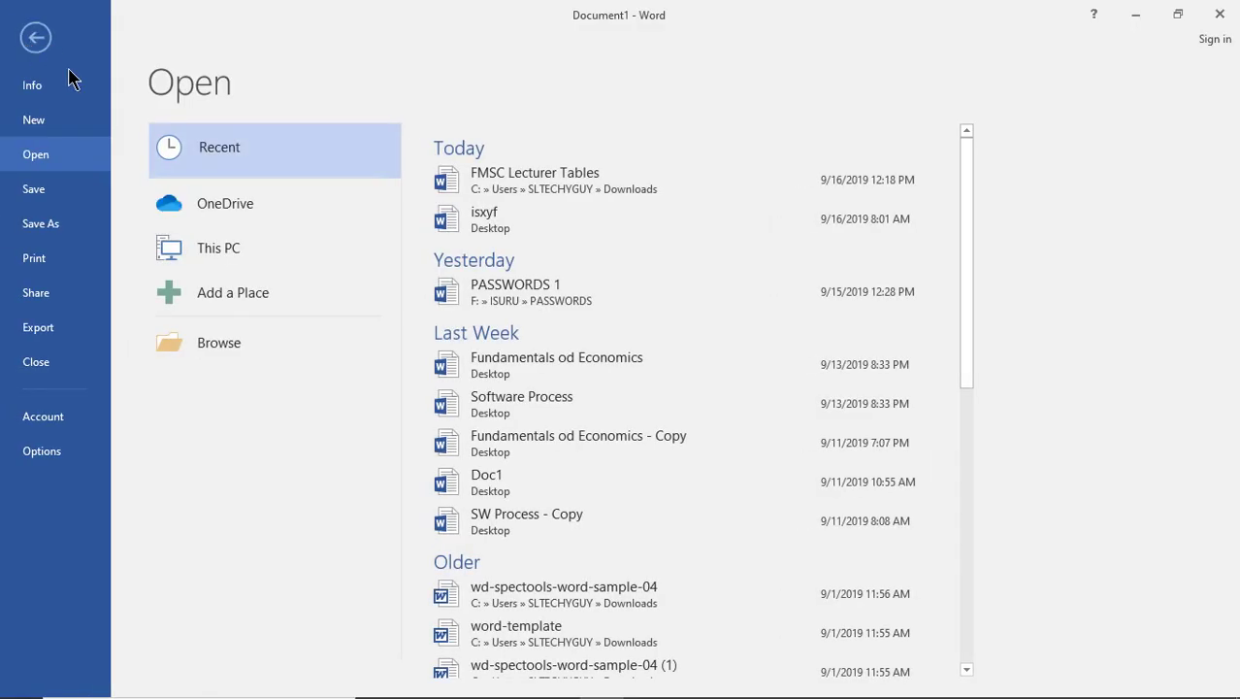
left_click(48, 267)
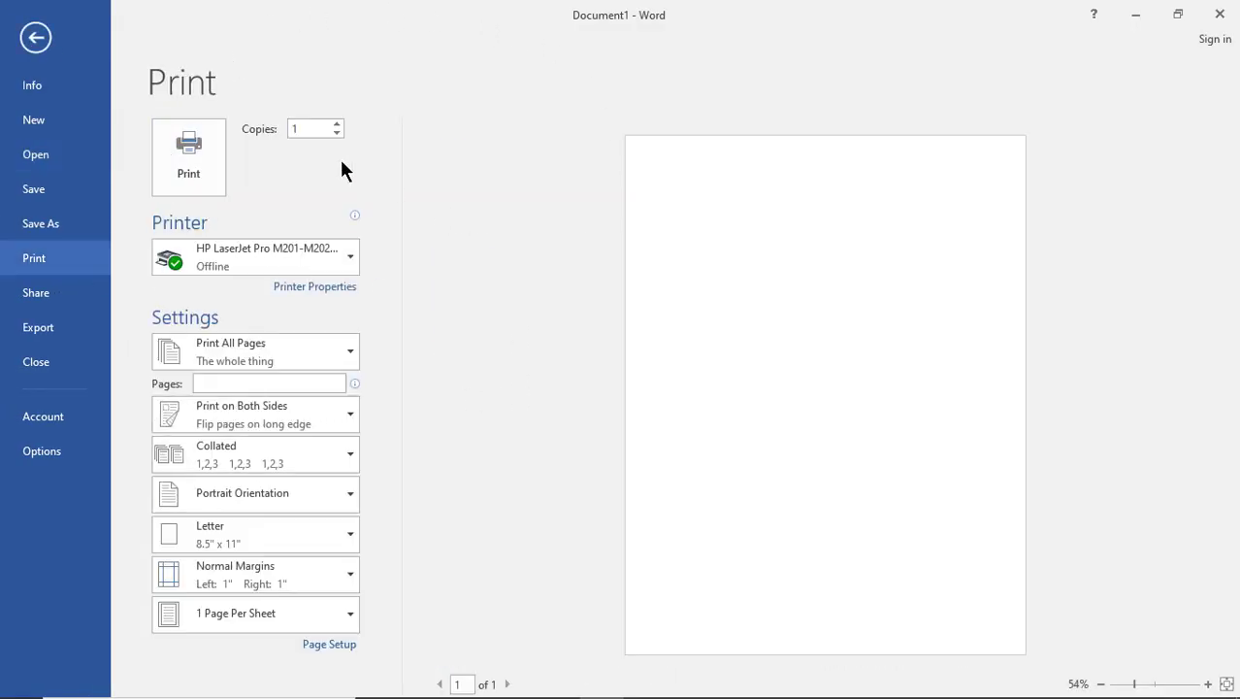
key("Escape")
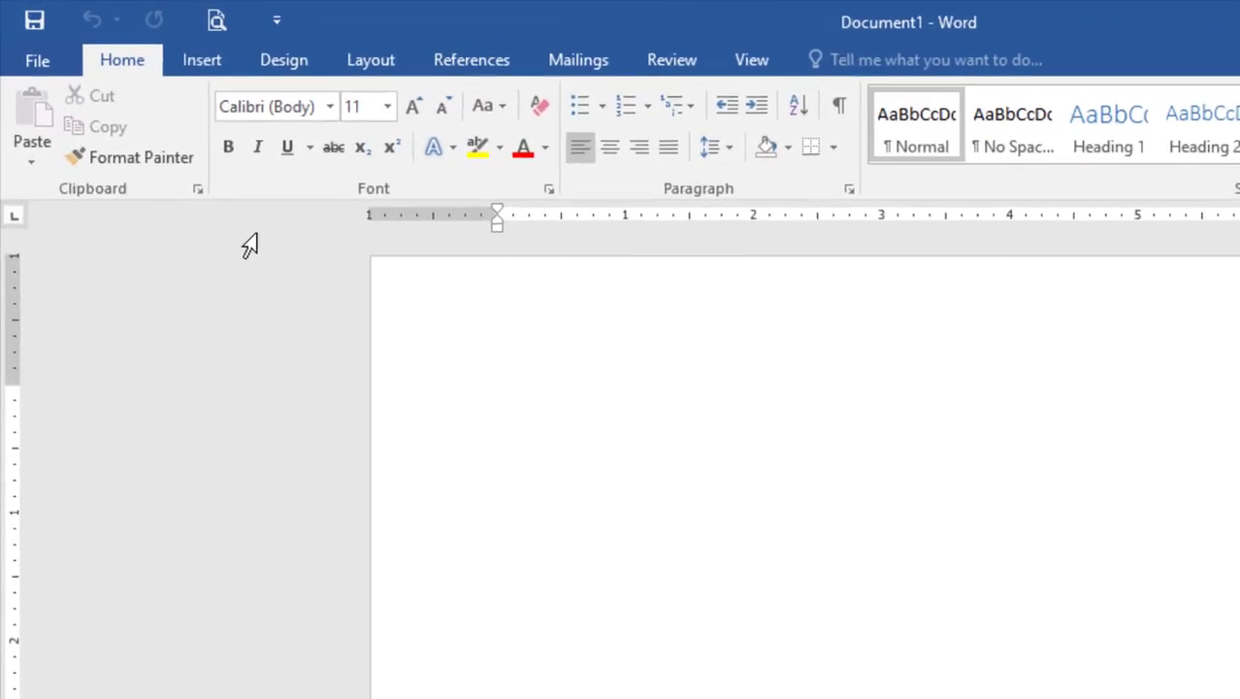
Step: Show the Quick Access Toolbar below the ribbon, then scroll the blank document
left_click(298, 23)
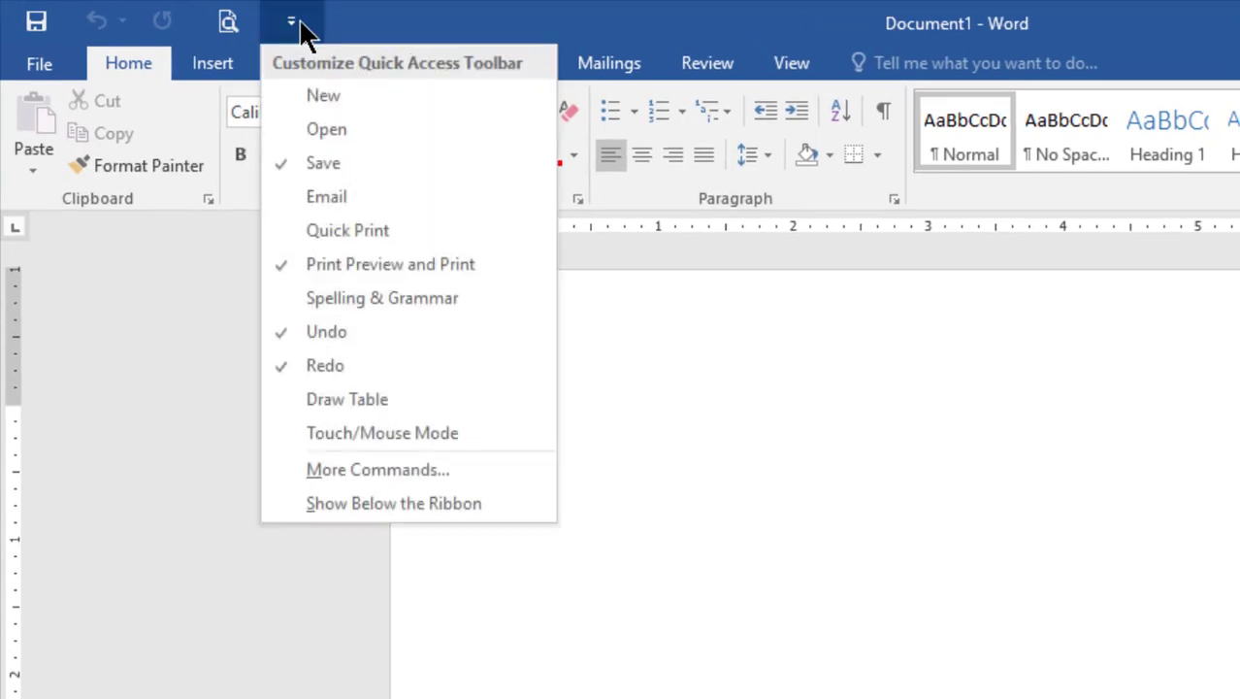
left_click(412, 504)
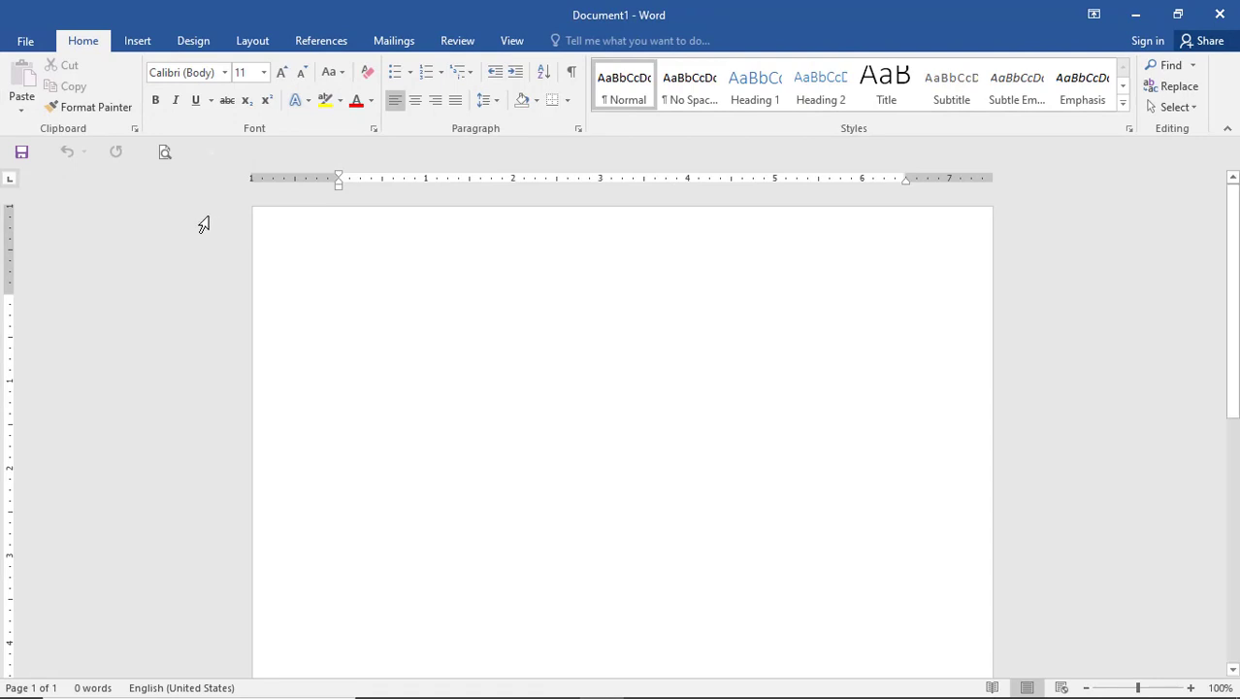
left_click(163, 163)
scroll(407, 344, "down", 2)
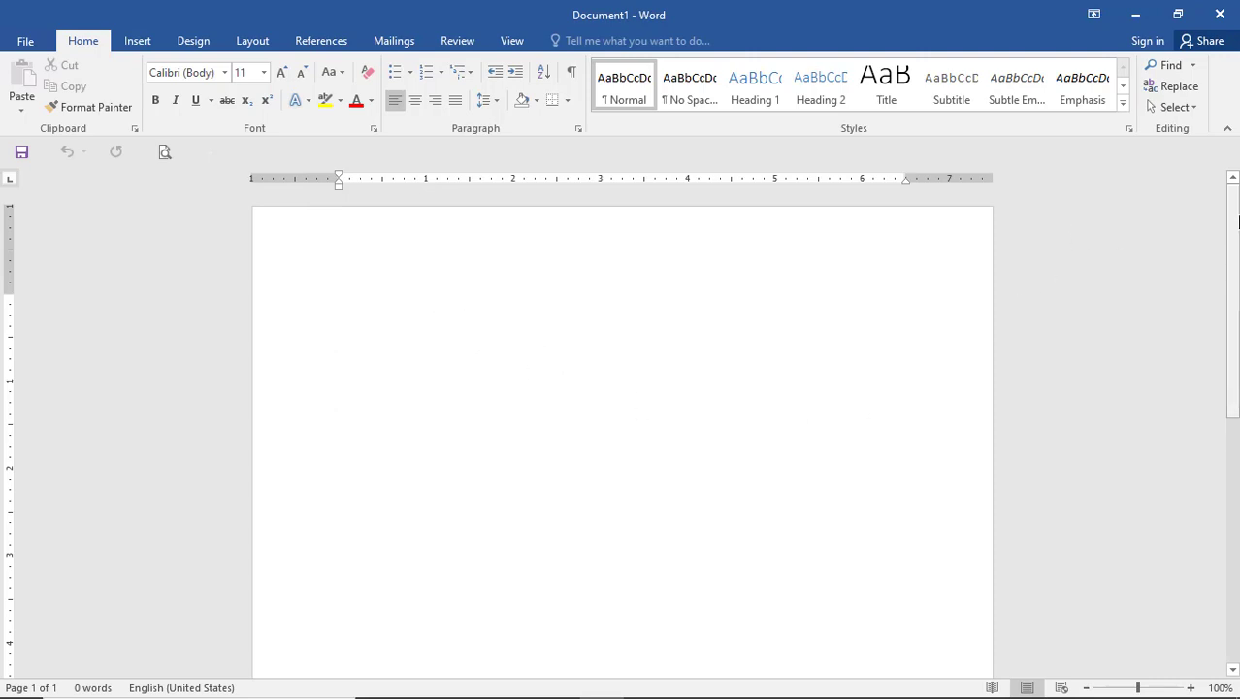
Step: Return the Quick Access Toolbar to the title bar above the ribbon
mouse_move(1238, 221)
left_mouse_down()
mouse_move(1232, 341)
mouse_move(1230, 307)
left_mouse_up()
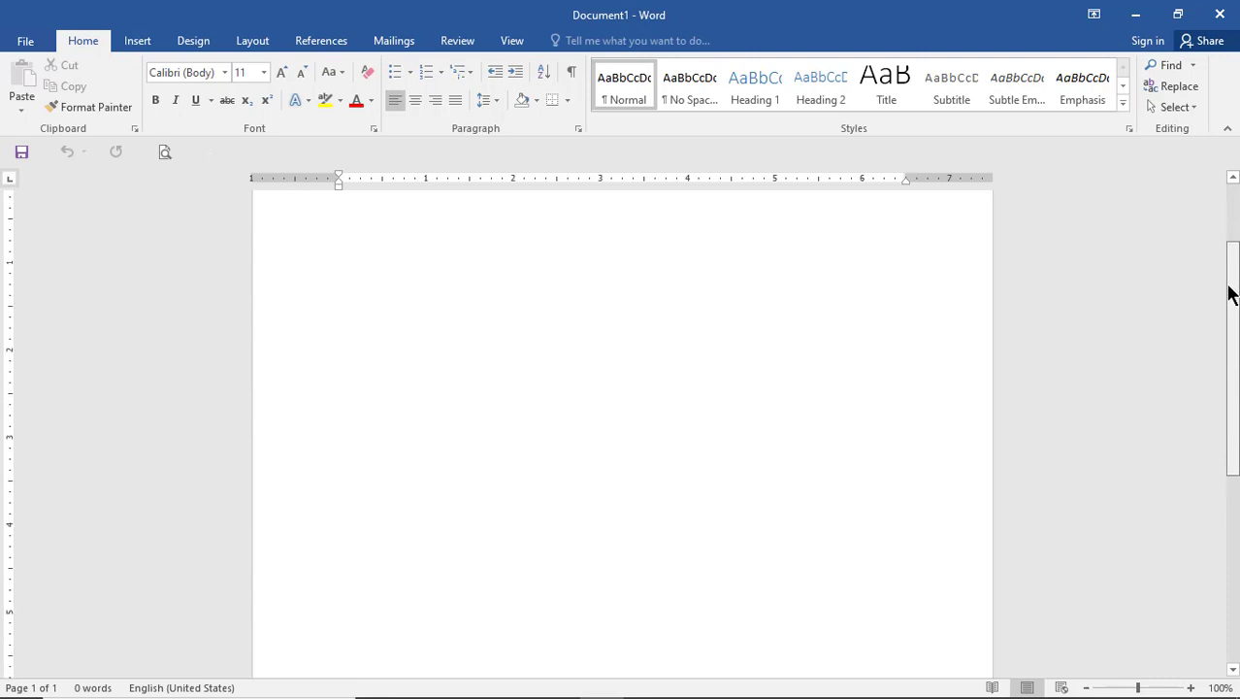
left_click(212, 155)
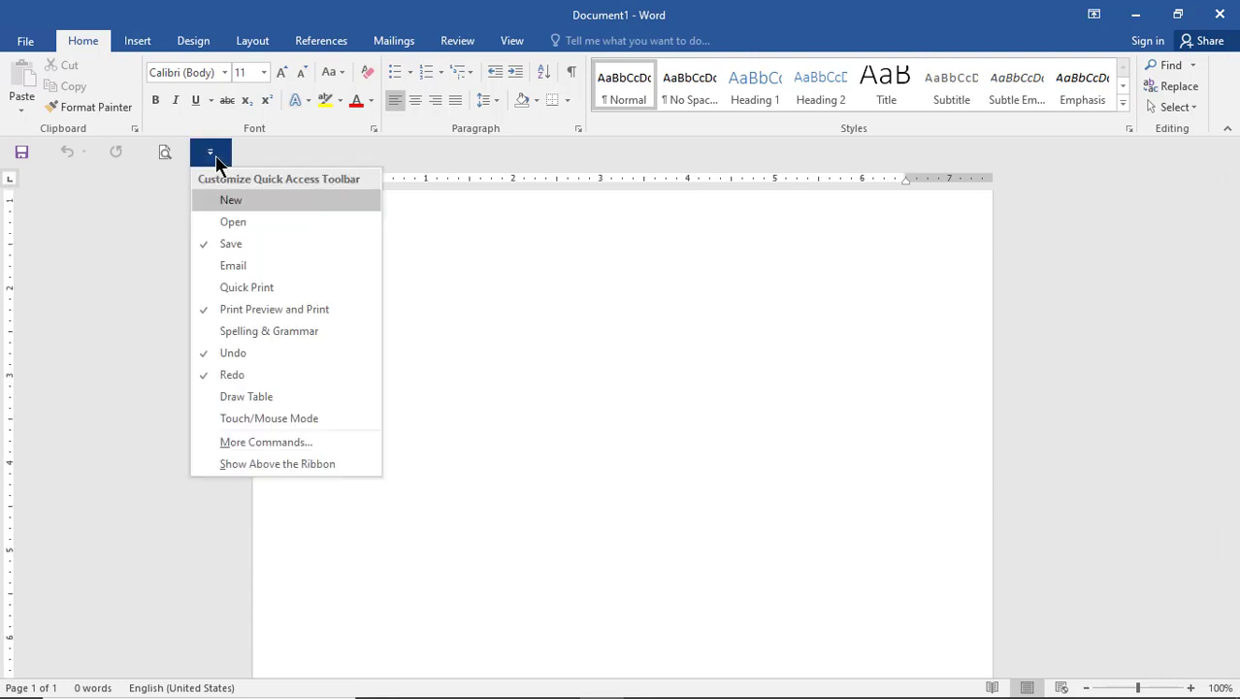
left_click(288, 463)
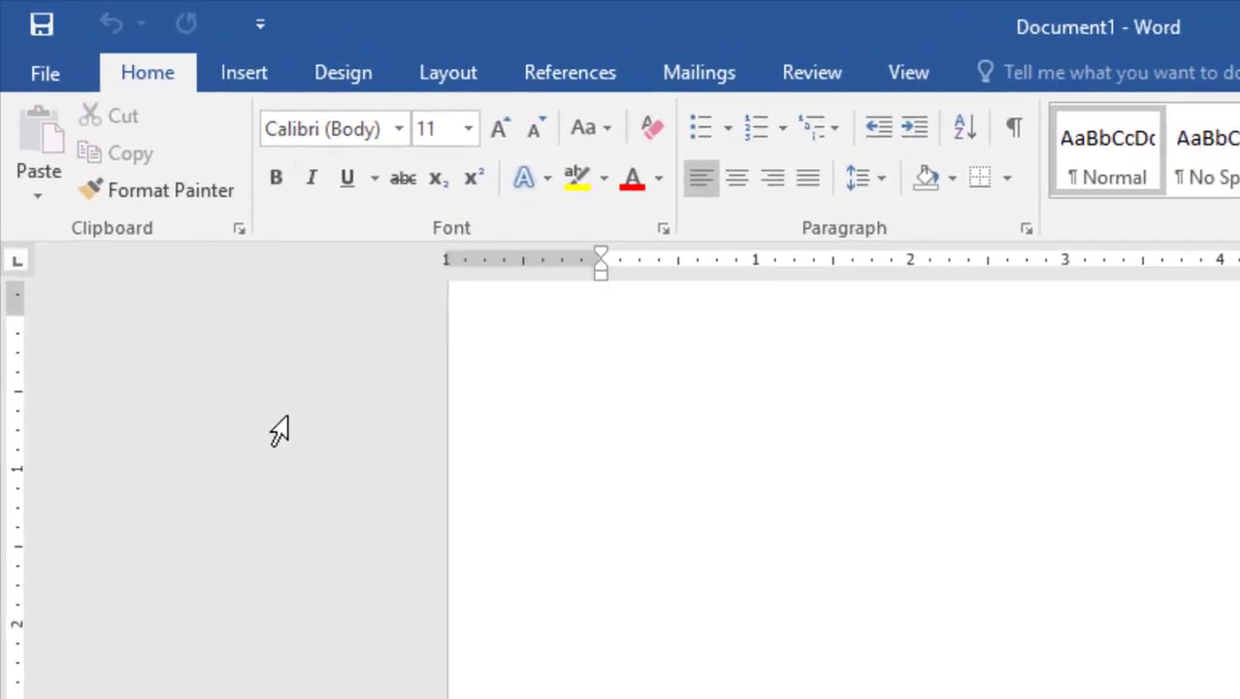
Step: Add the Home tab's Bold and Italic commands to the Quick Access Toolbar via right-click
right_click(279, 185)
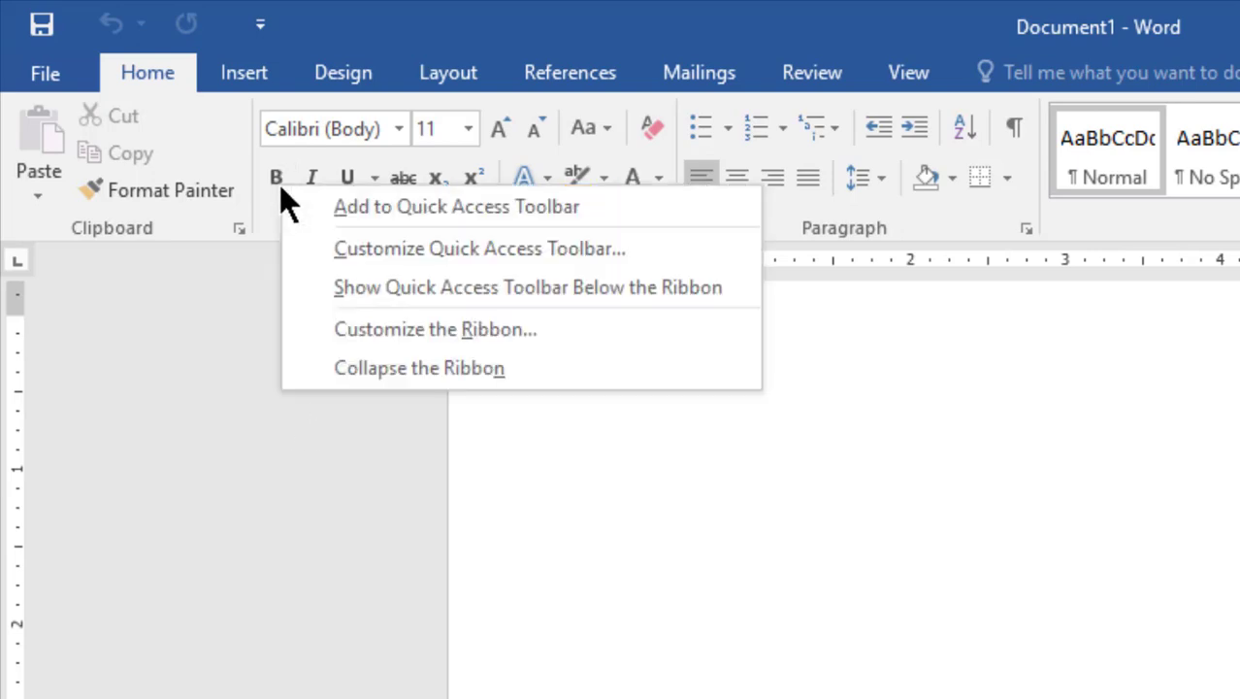
left_click(469, 205)
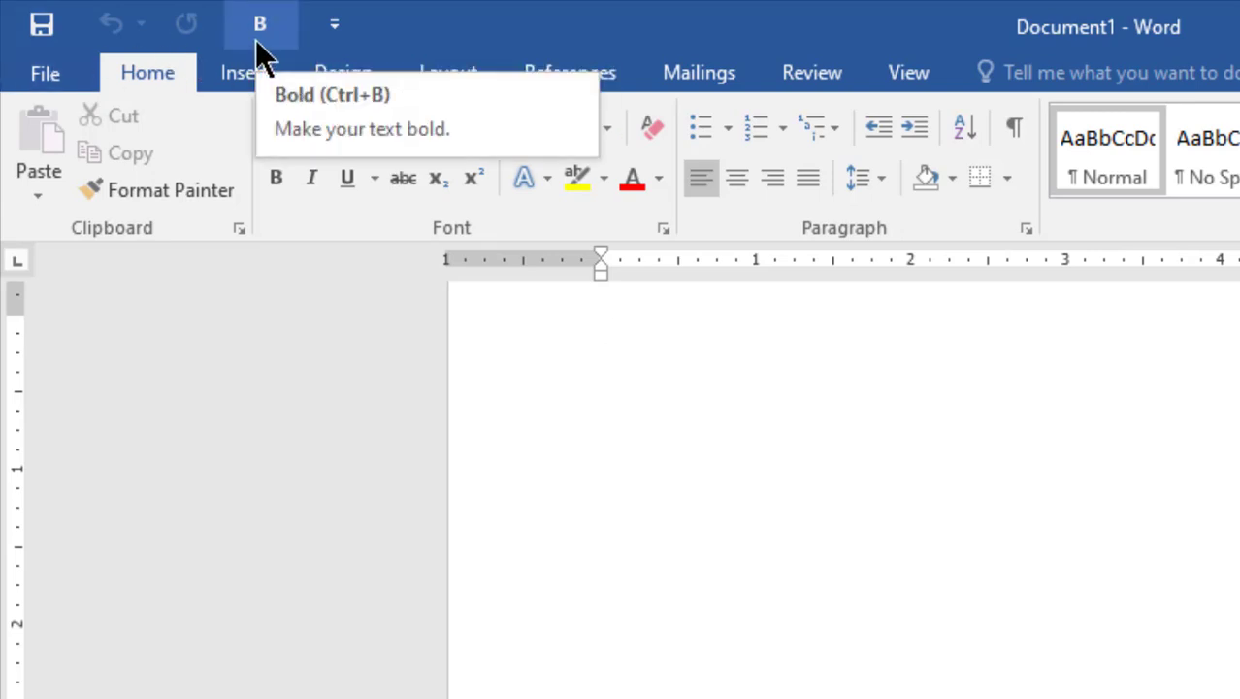
right_click(309, 185)
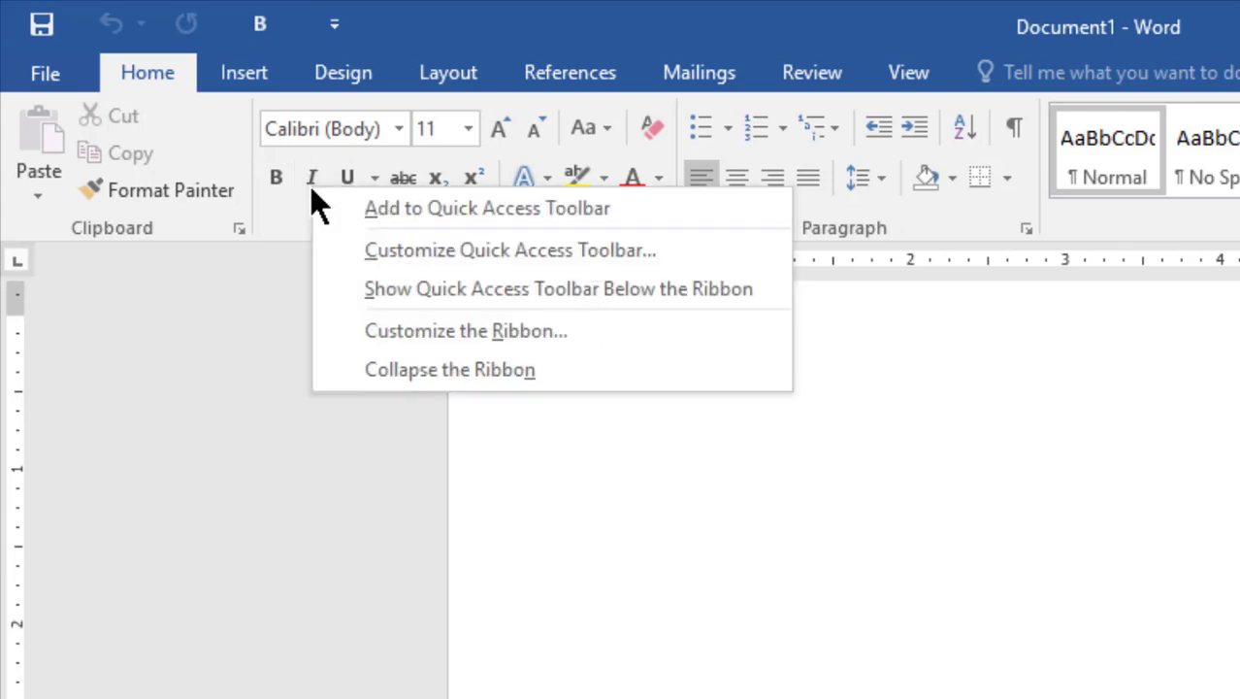
left_click(465, 206)
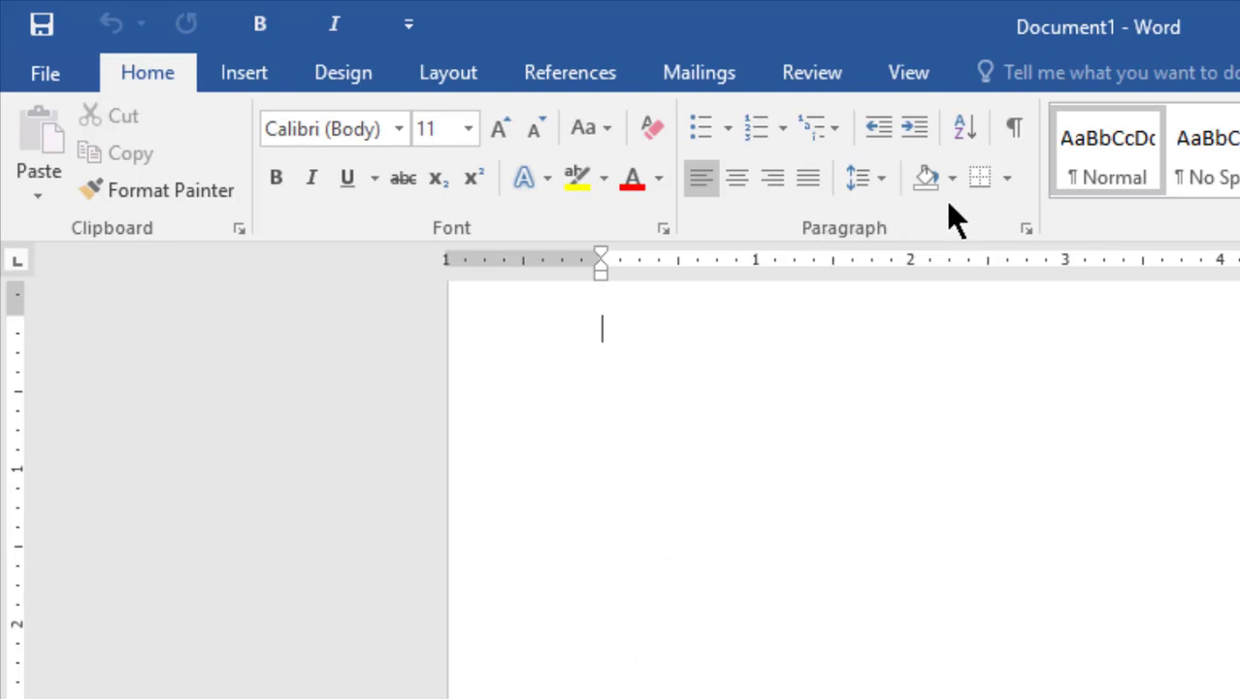
Step: Add the Paragraph group to the Quick Access Toolbar and try its new Center icon
right_click(735, 217)
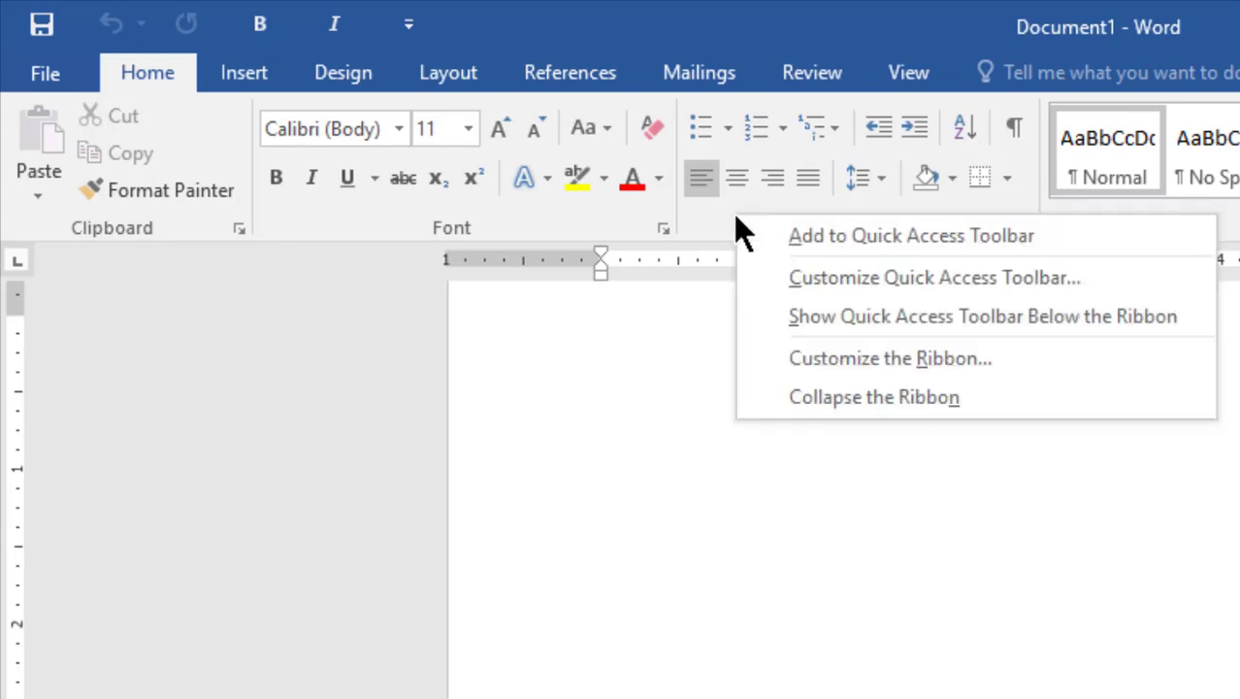
left_click(951, 237)
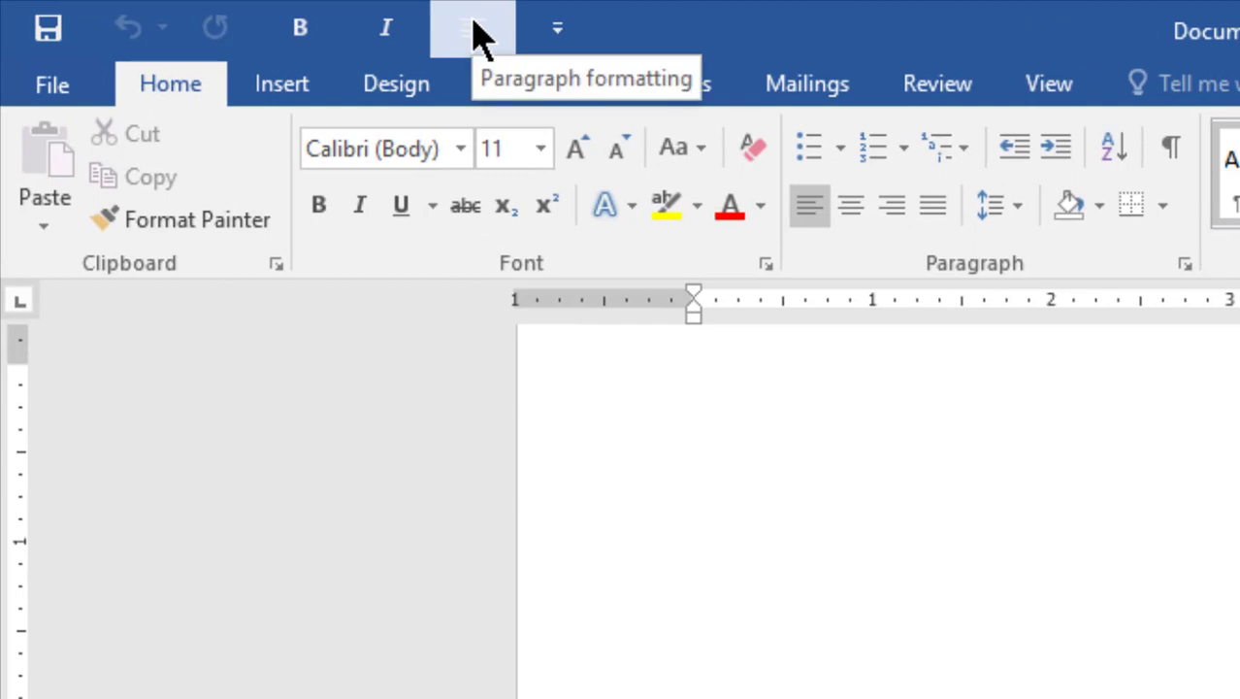
left_click(474, 34)
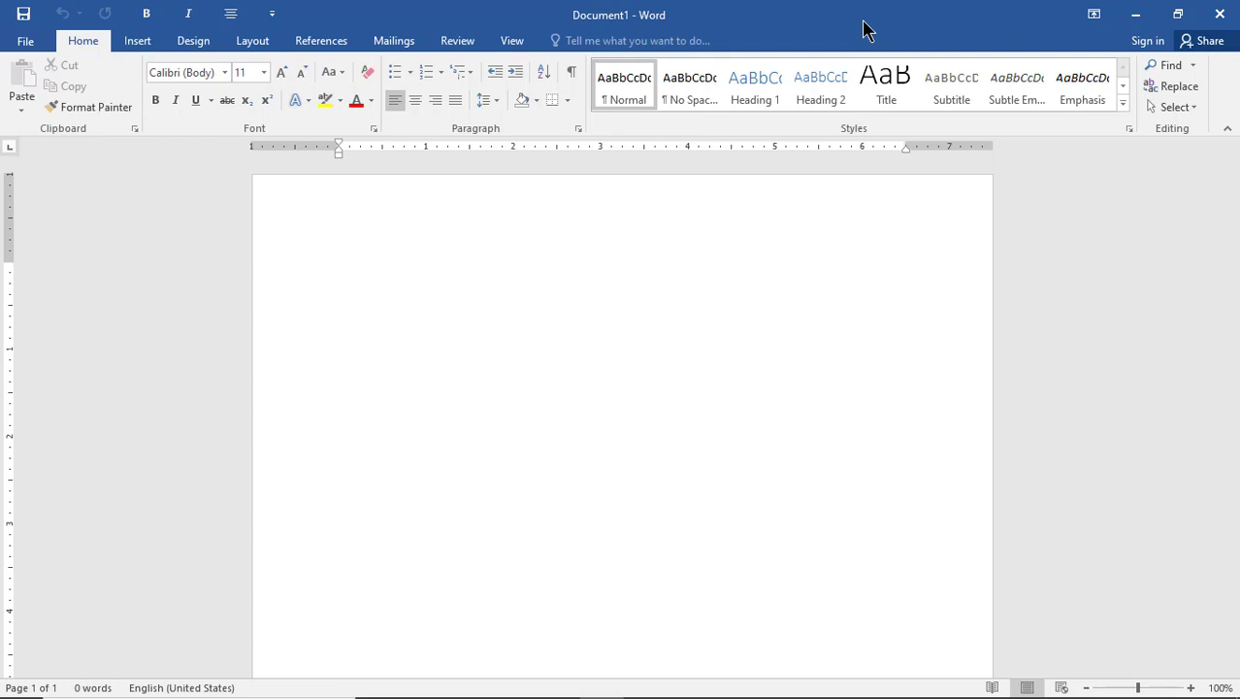
Step: Add the View tab's Ruler checkbox to the Quick Access Toolbar and move the toolbar below the ribbon
left_click(512, 40)
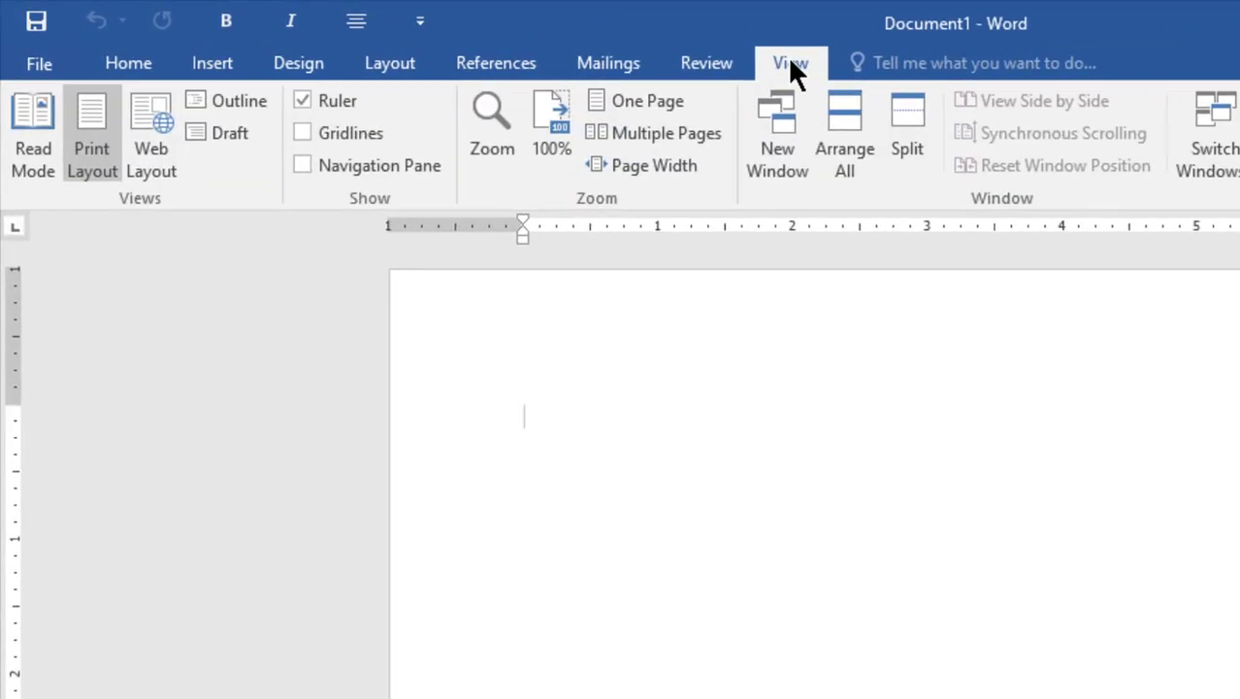
right_click(335, 101)
left_click(465, 116)
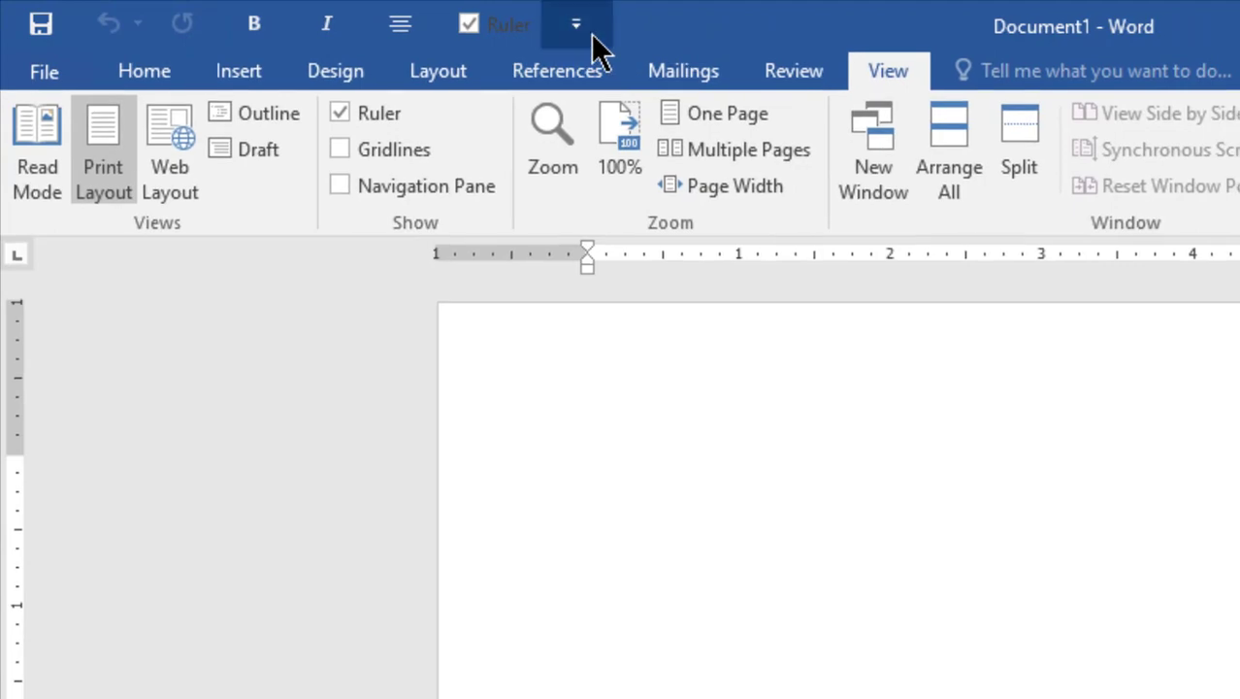
left_click(591, 33)
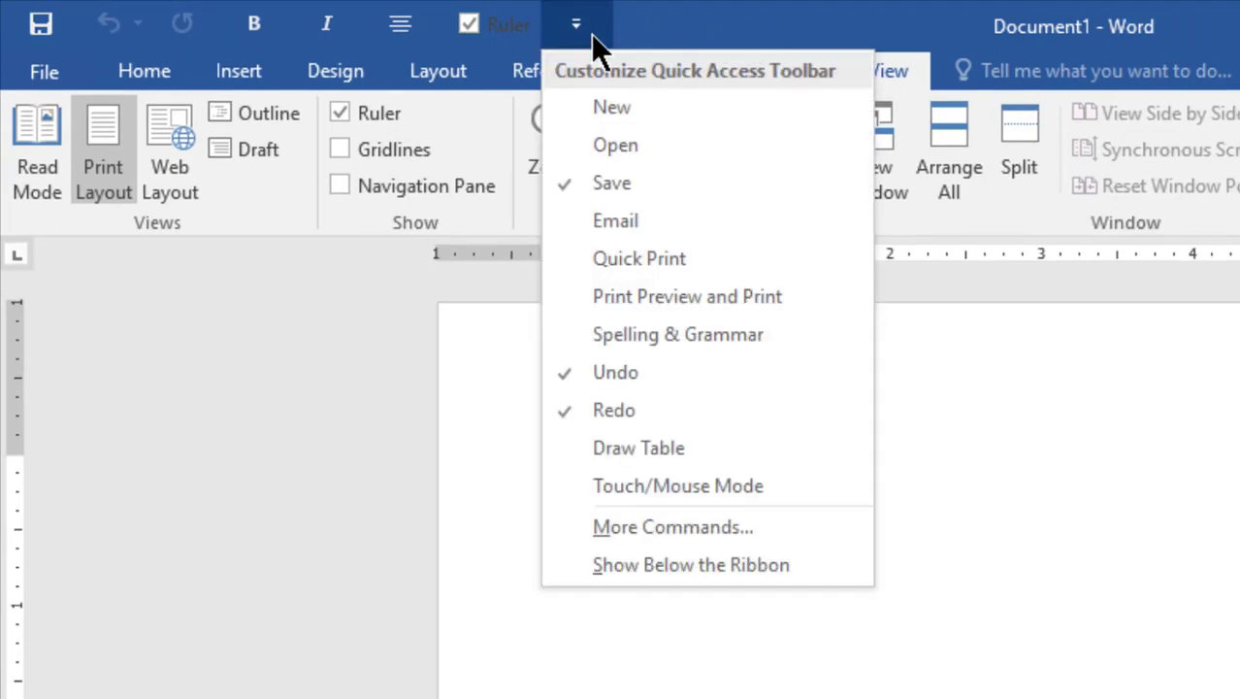
left_click(721, 558)
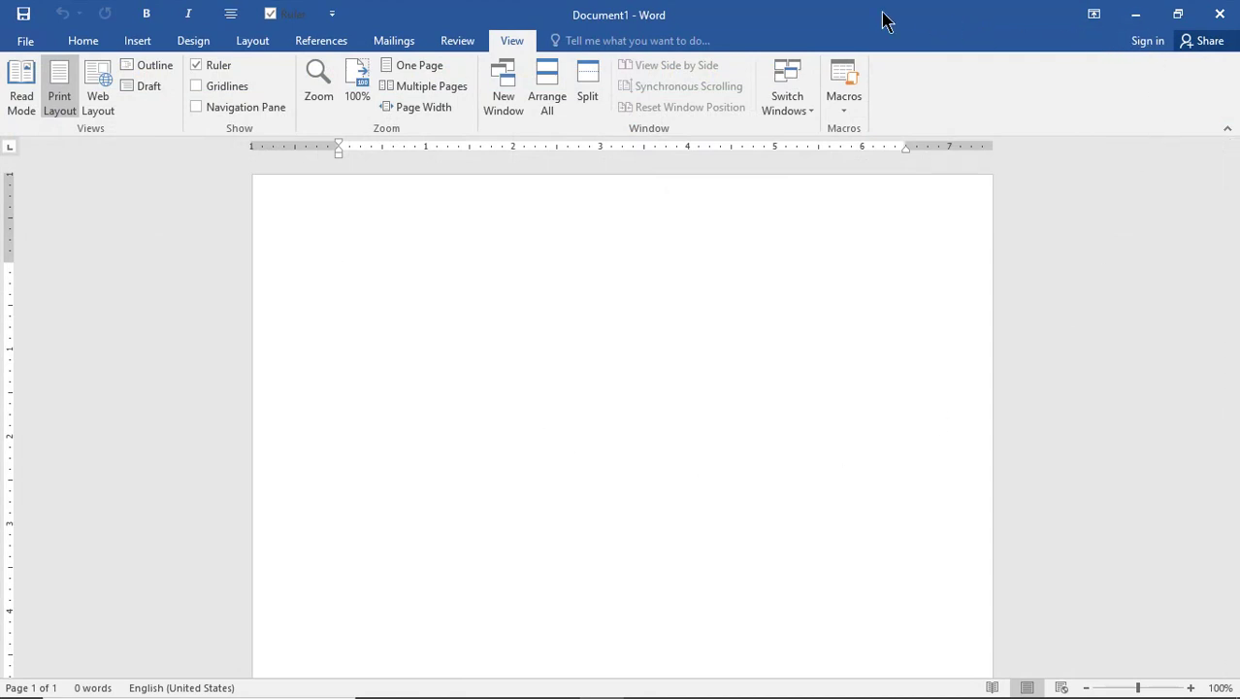
Step: Set the Office Theme to White in Word Options General settings and apply with OK
left_click(29, 40)
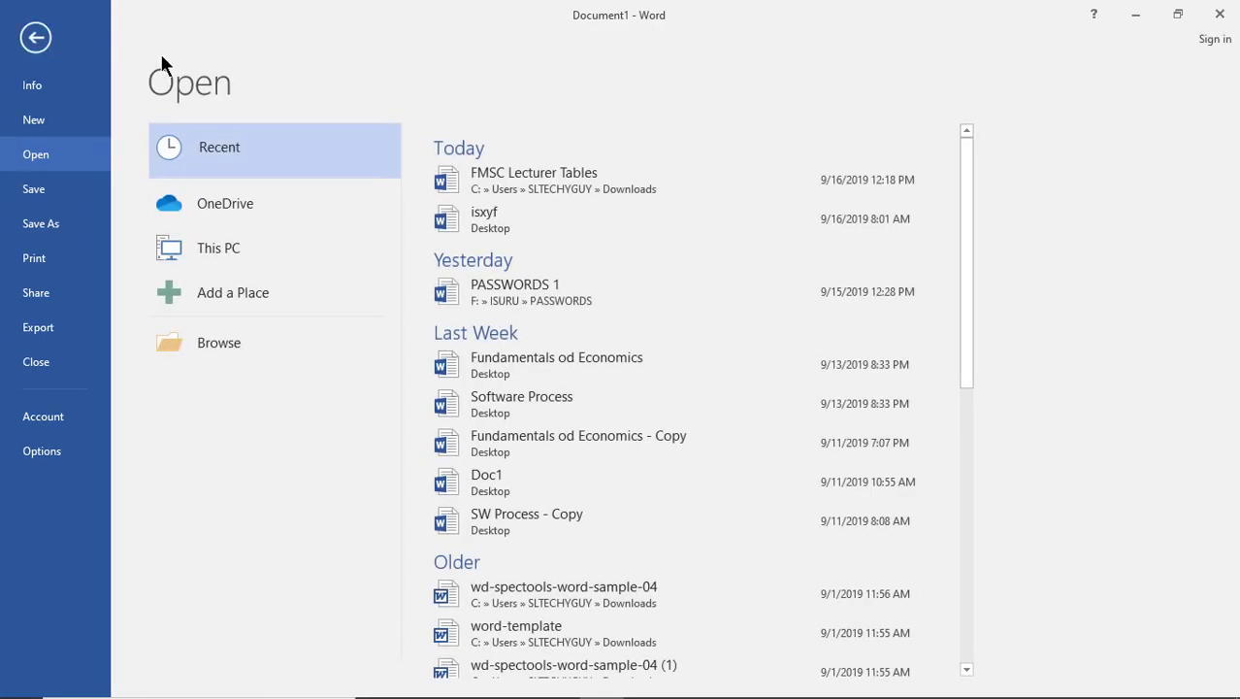
left_click(59, 452)
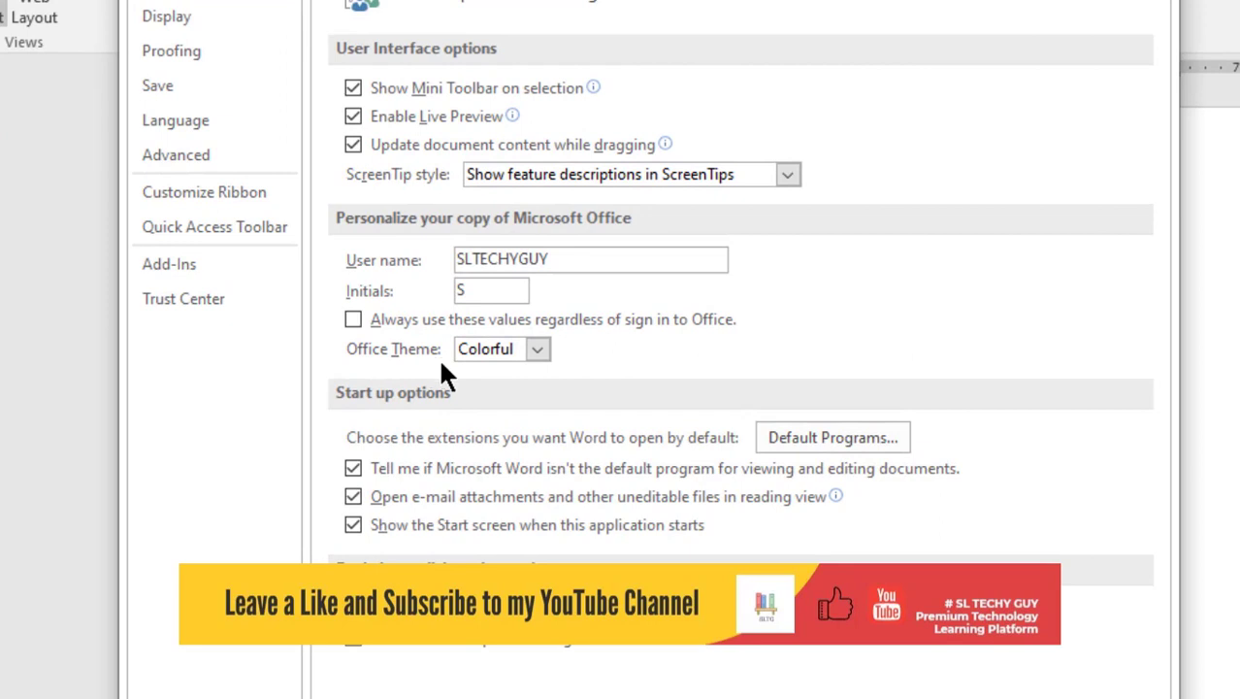
left_click(537, 350)
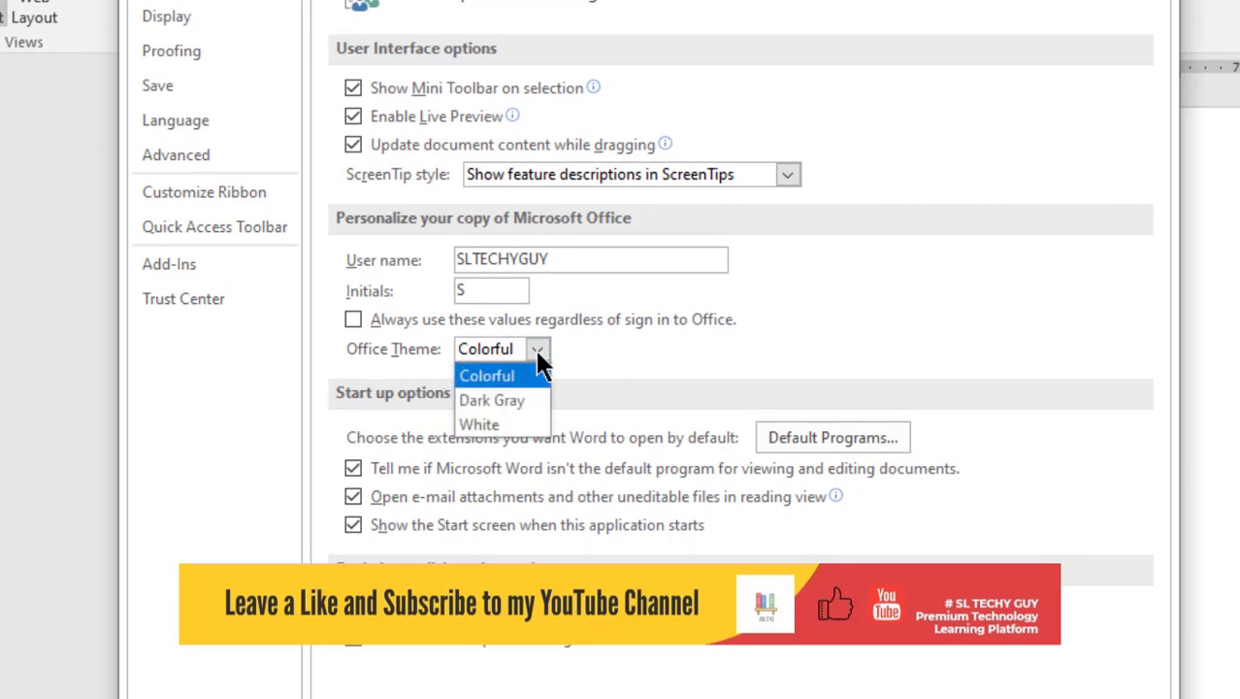
left_click(495, 424)
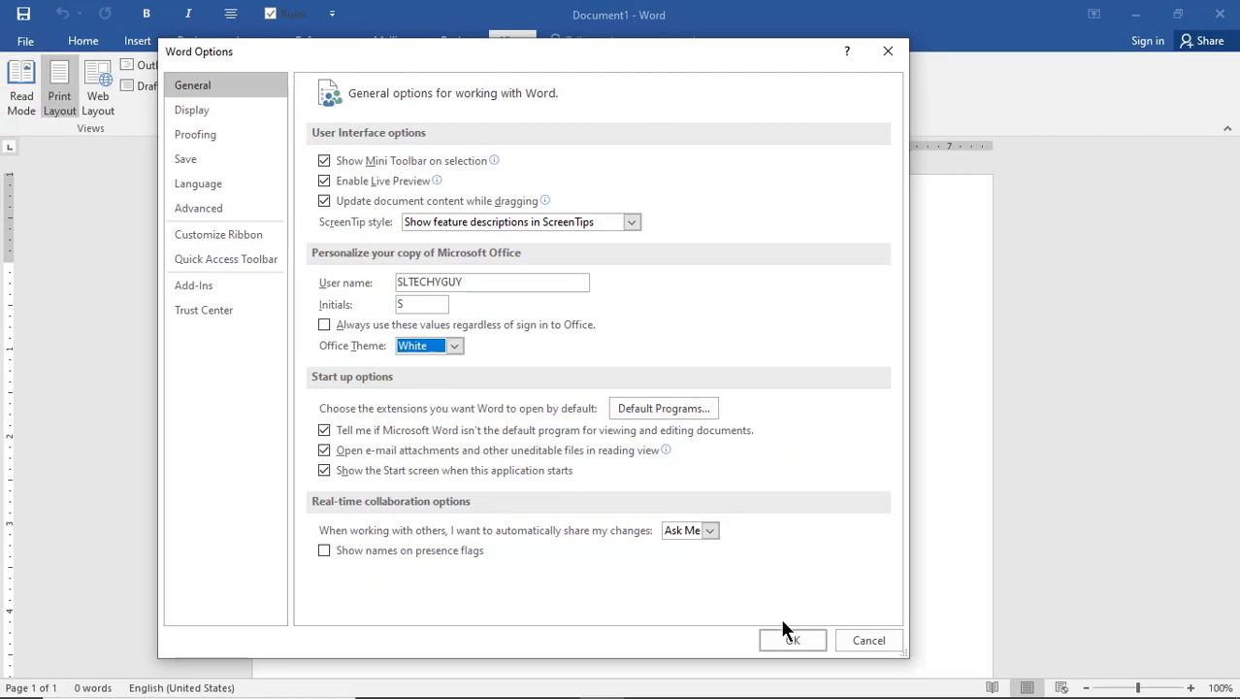
left_click(787, 641)
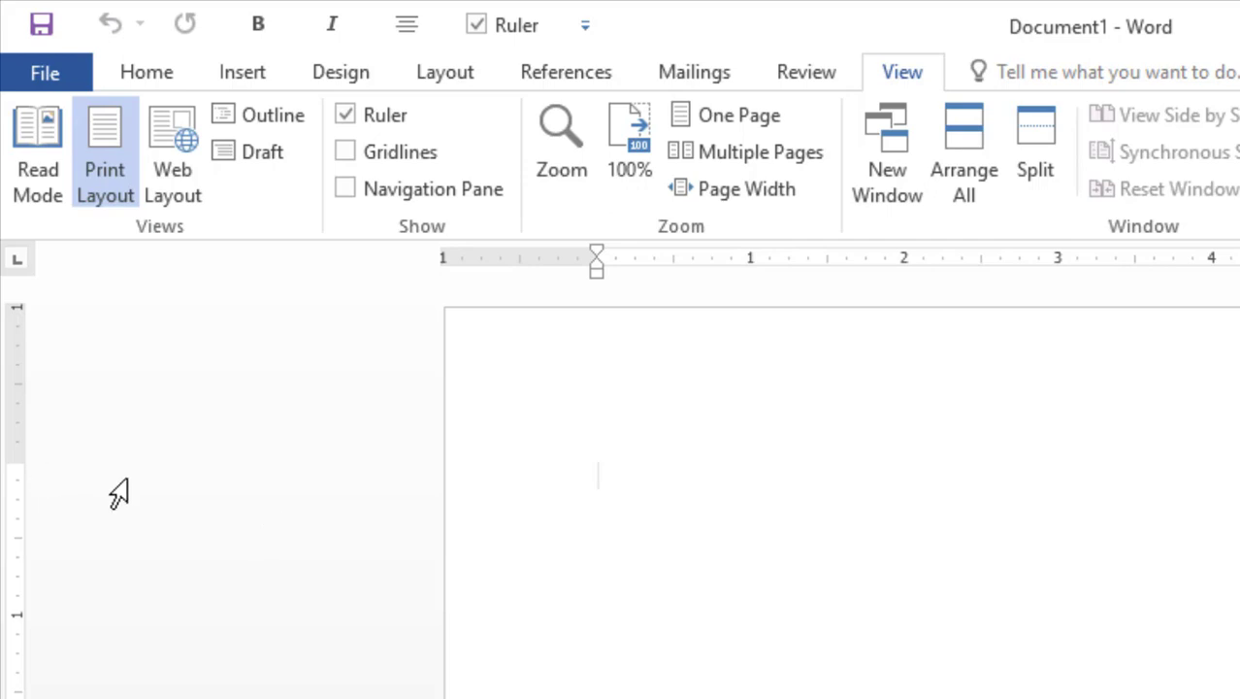
left_click(586, 24)
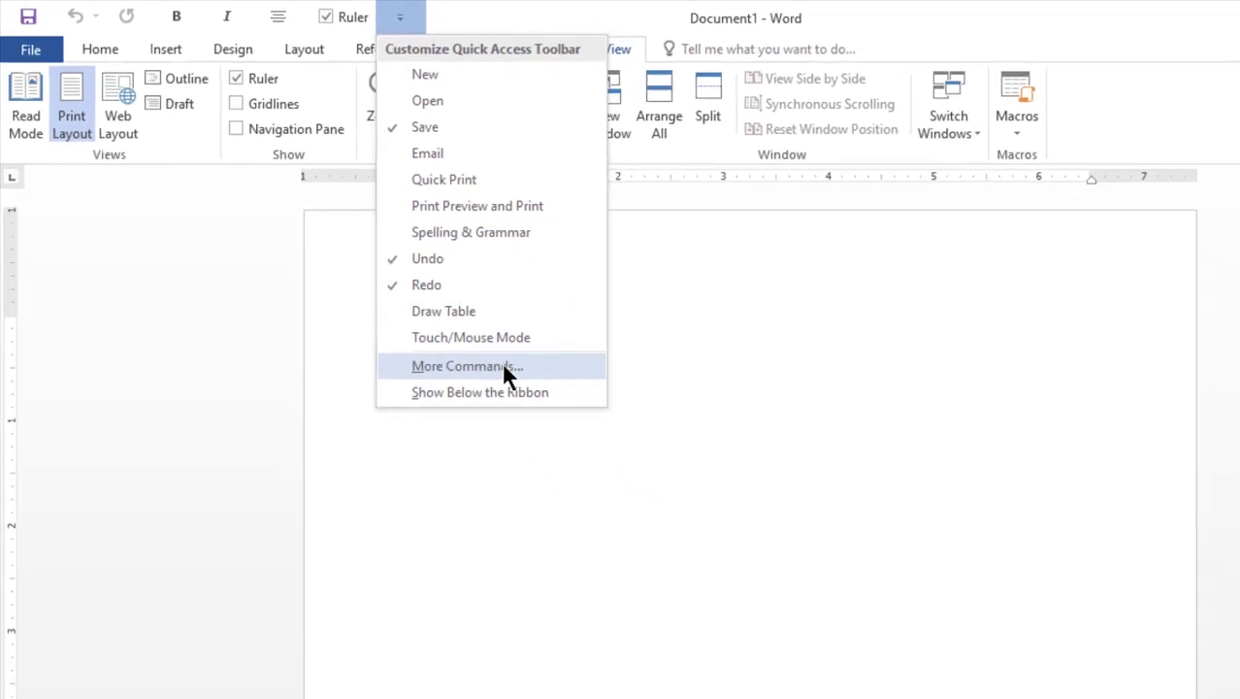
left_click(411, 306)
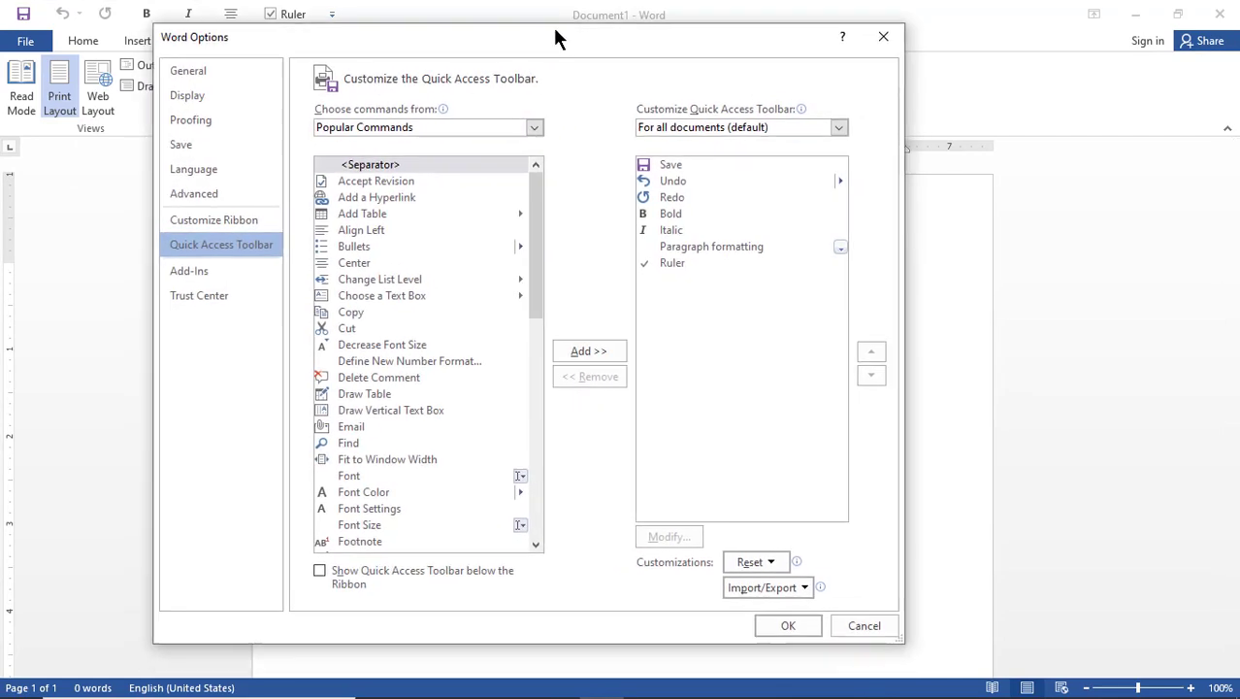
left_click_drag(551, 58, 554, 35)
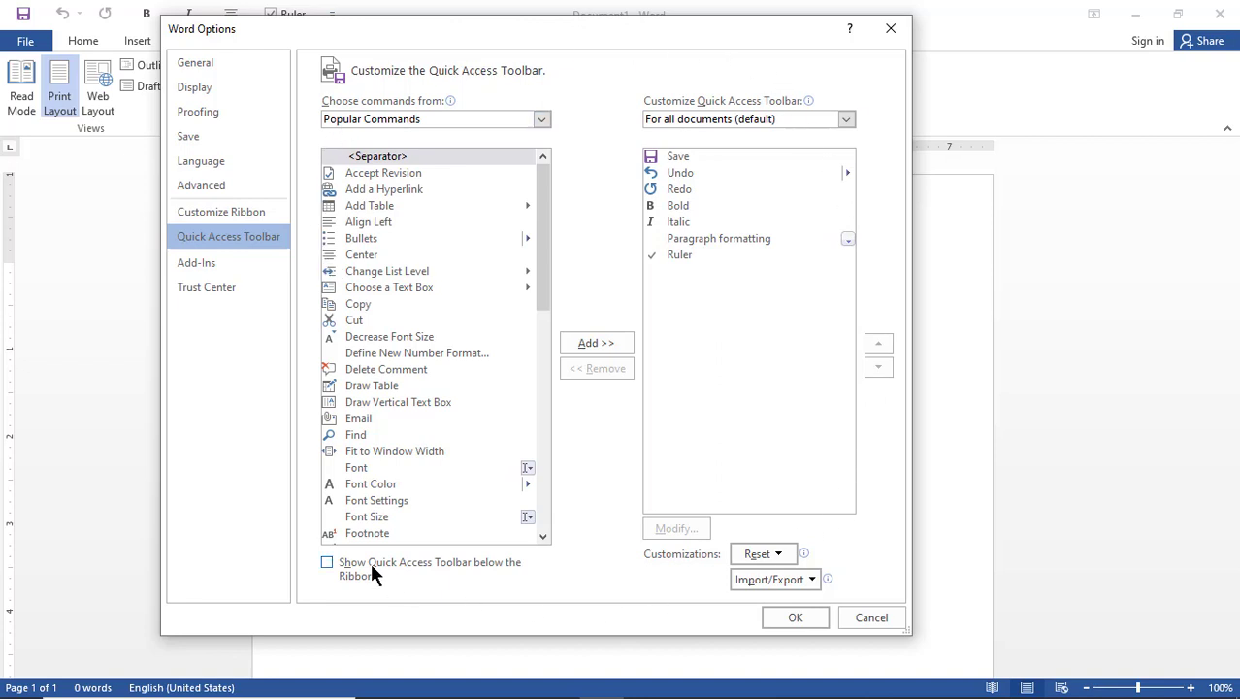
key("Escape")
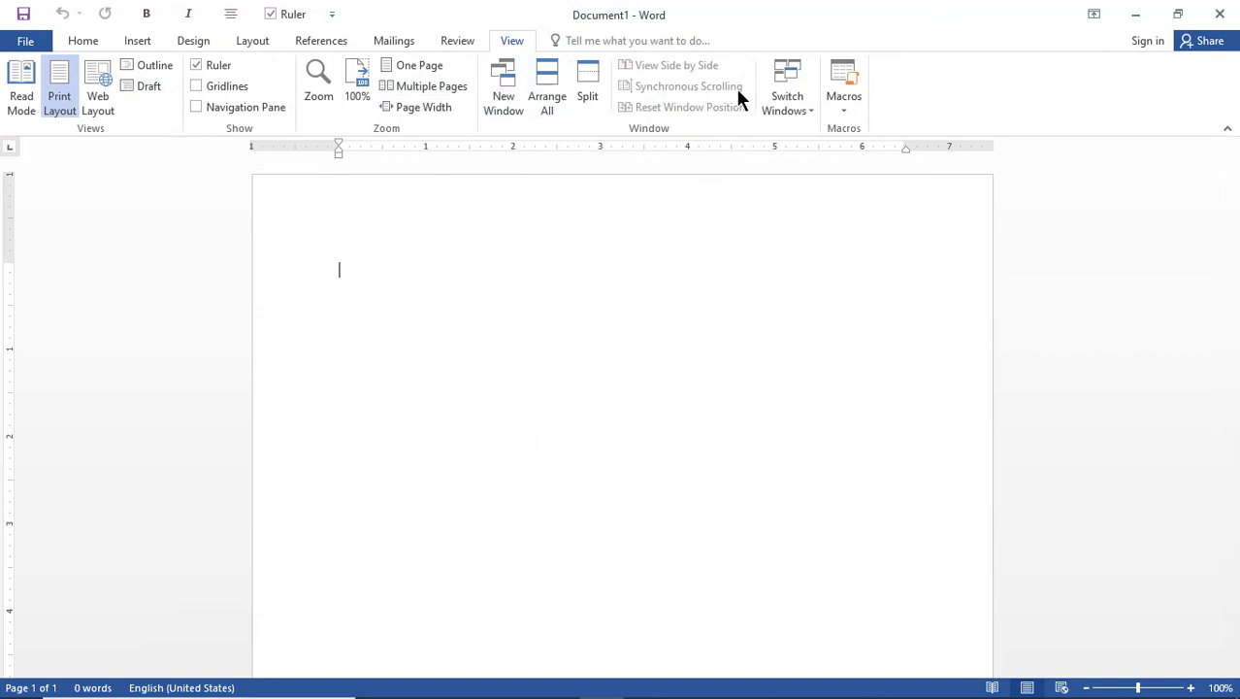
Step: Open Quick Access Toolbar customization from the ribbon's right-click menu, then close the window
right_click(229, 87)
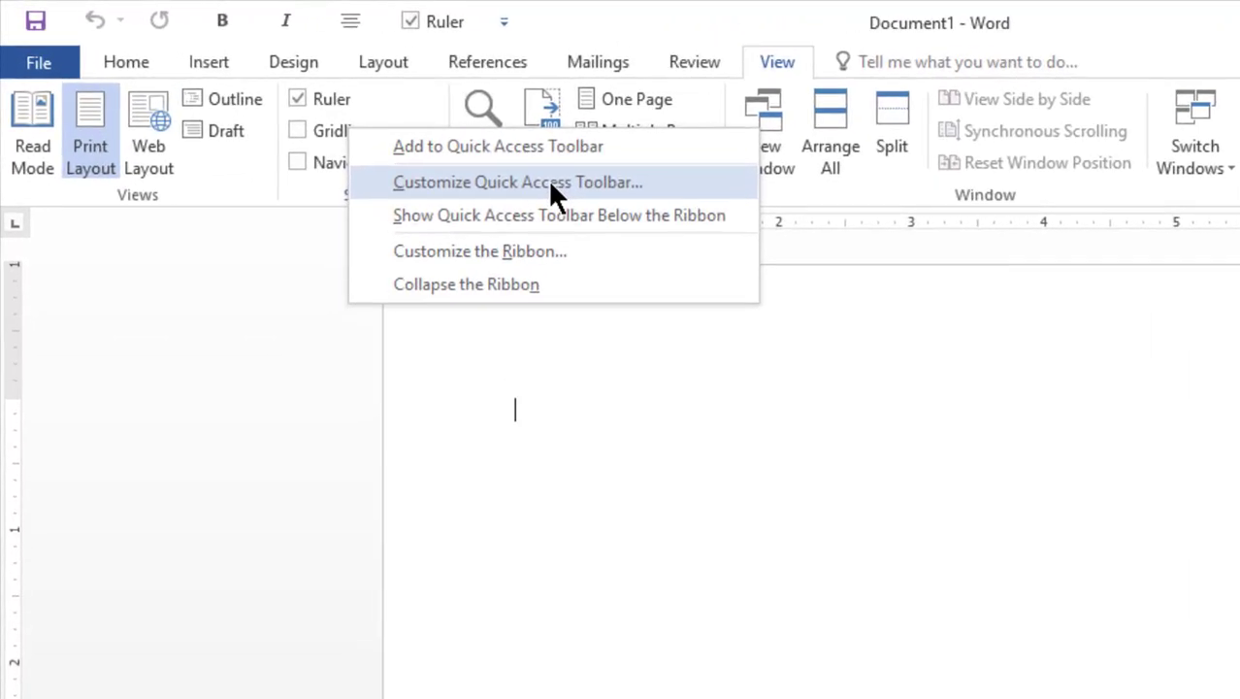
left_click(550, 182)
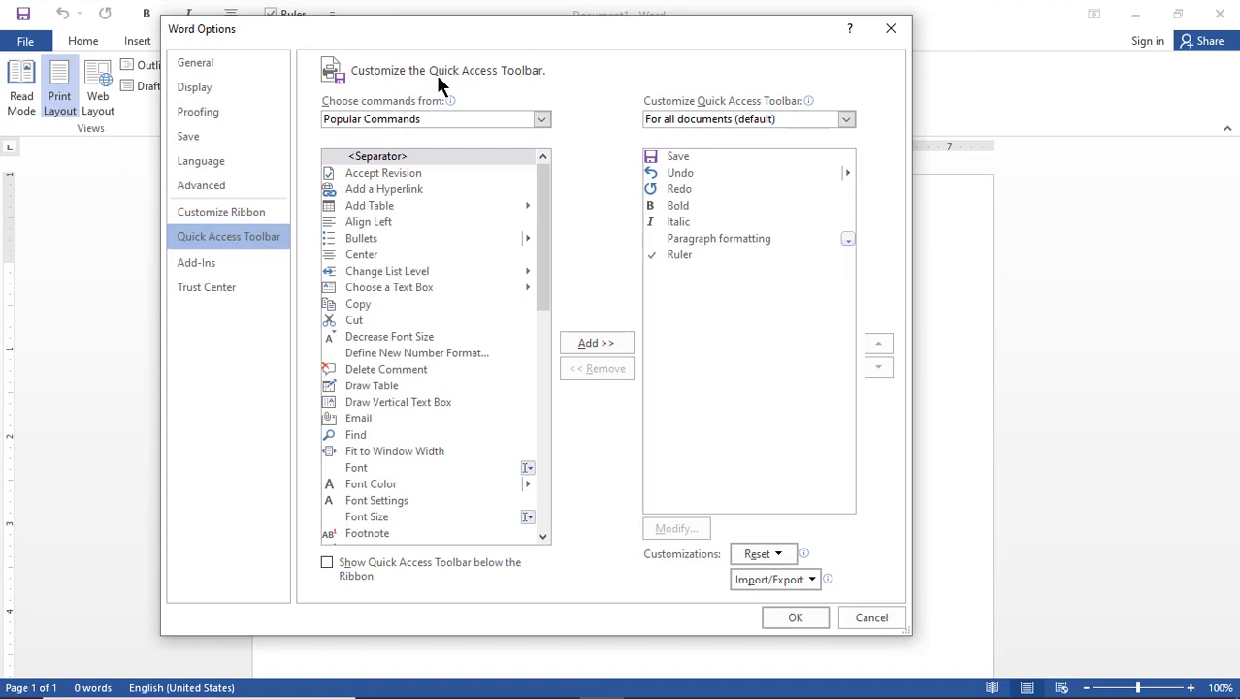
left_click(890, 28)
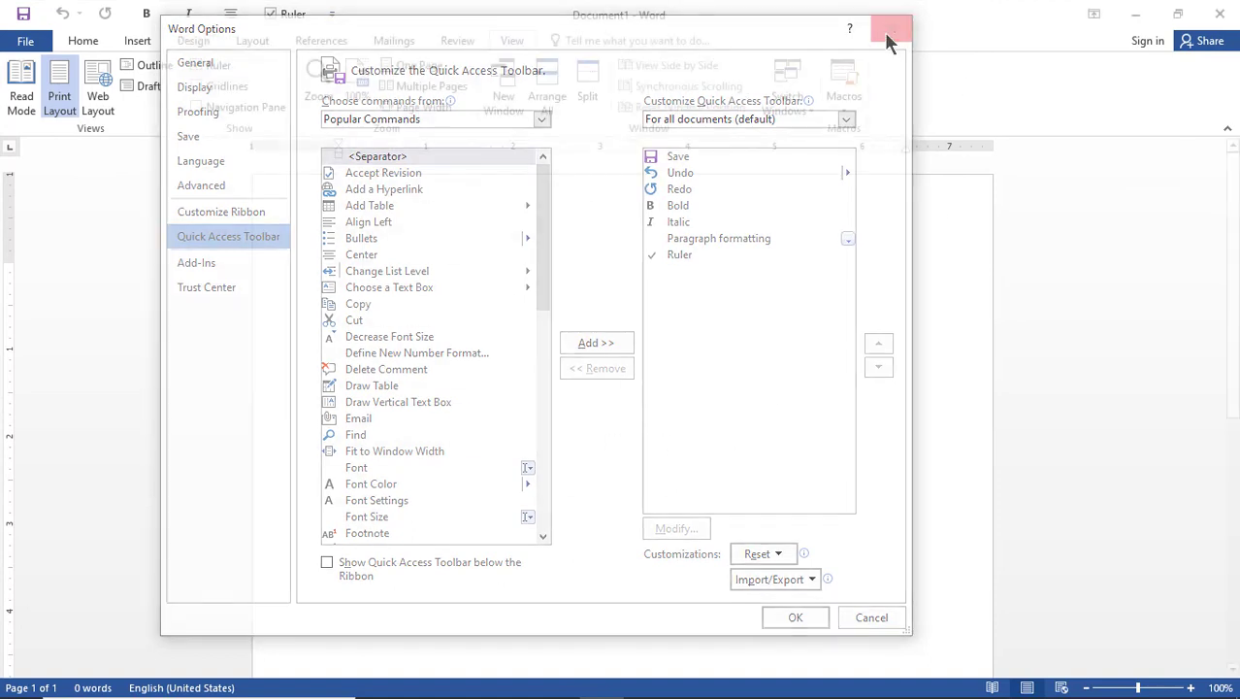
Step: Reopen Word Options from File and go to the Quick Access Toolbar page
left_click(29, 40)
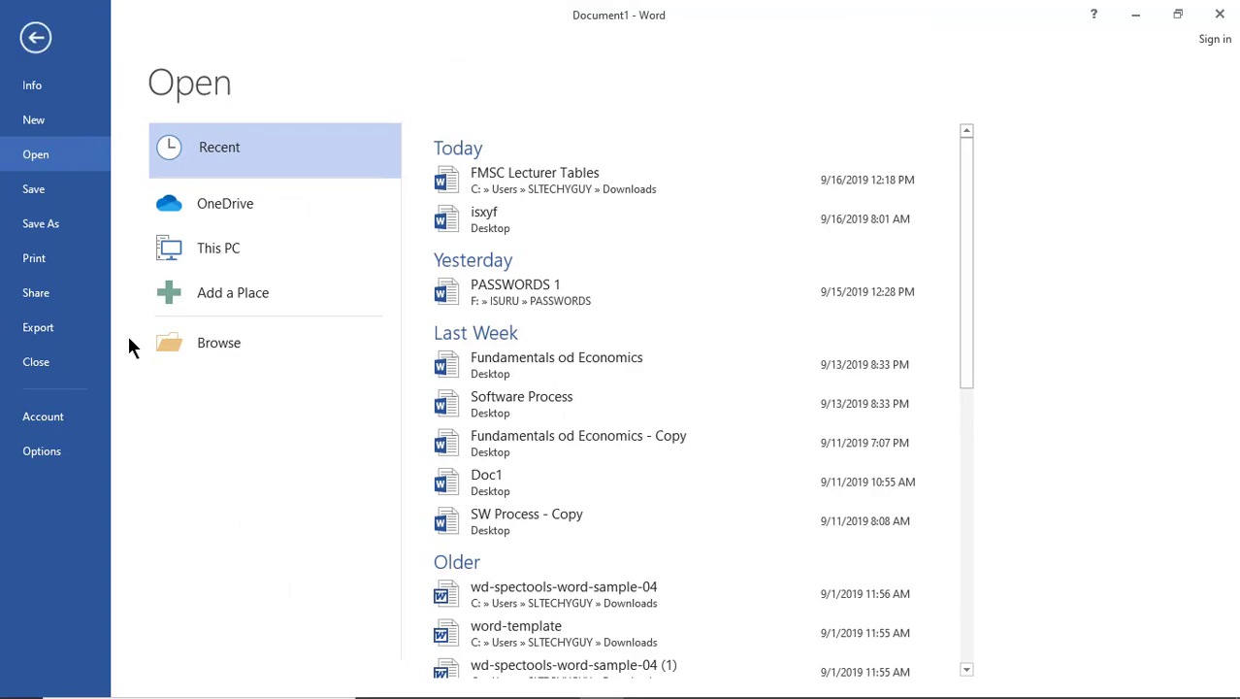
left_click(44, 452)
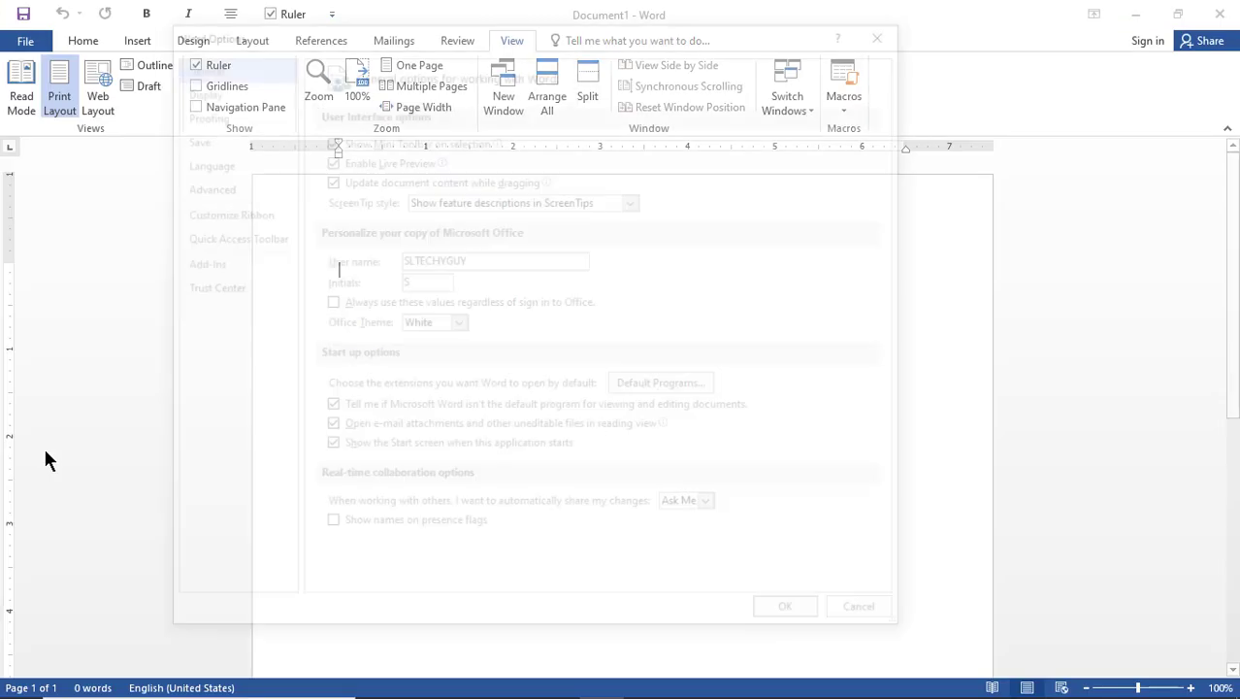
left_click(224, 242)
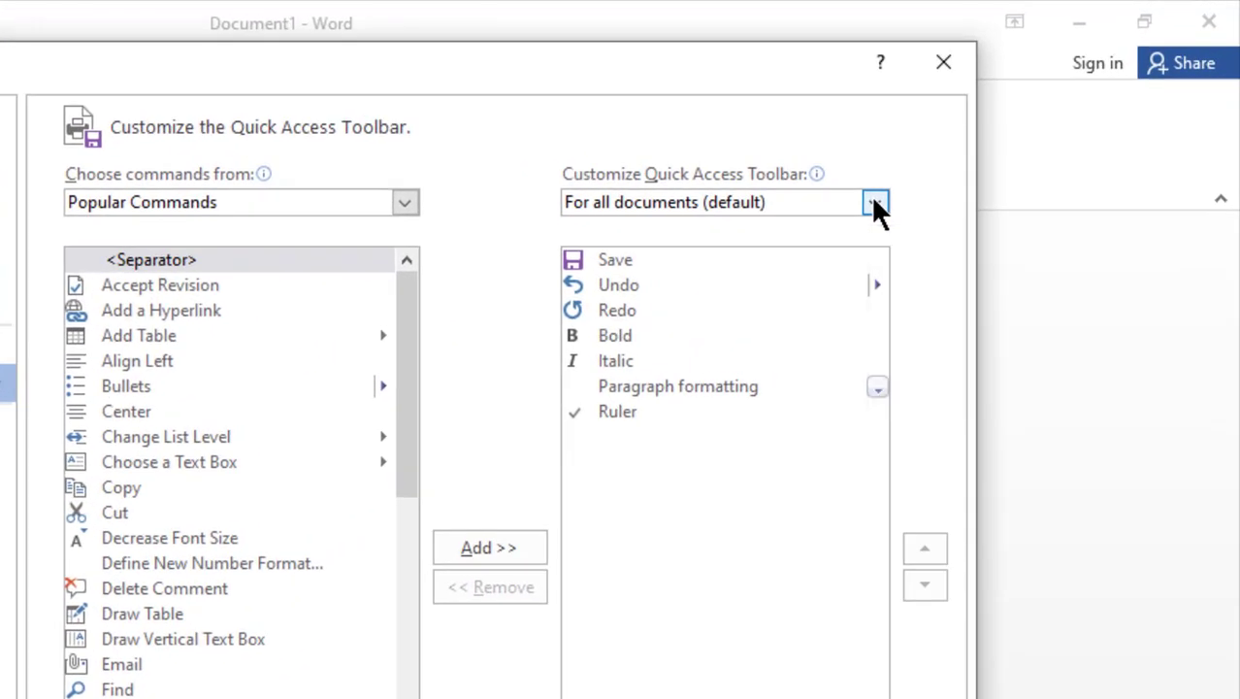
left_click(910, 184)
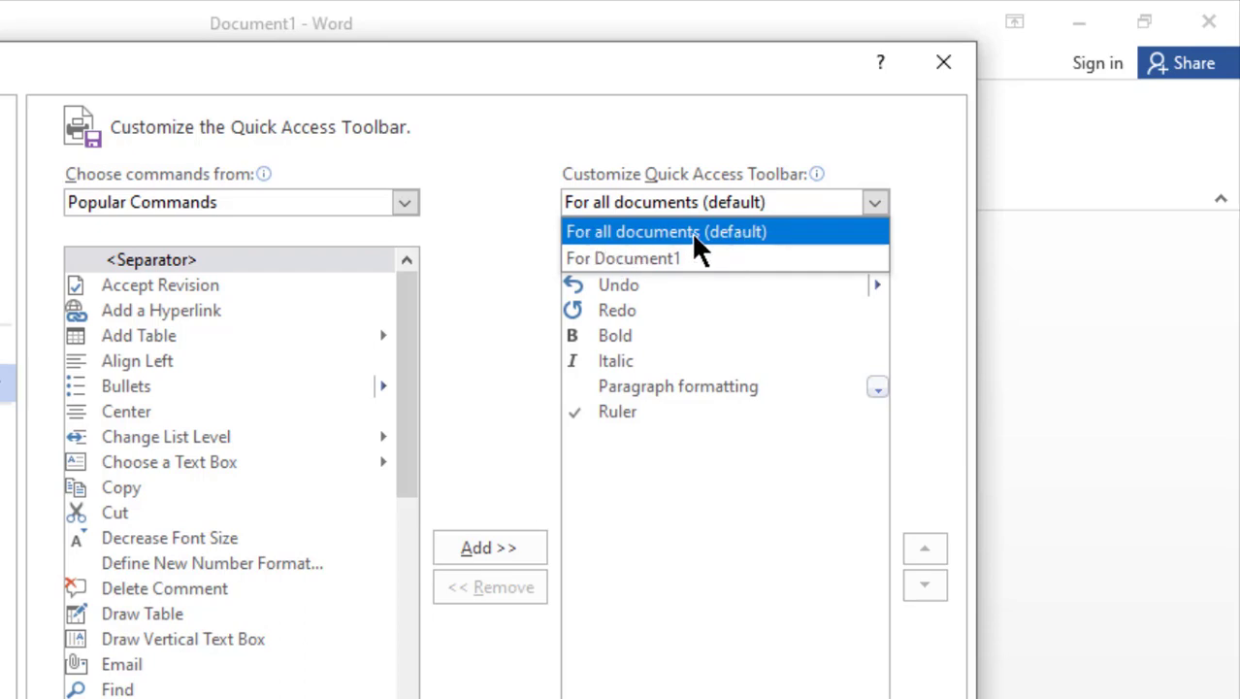
left_click(697, 238)
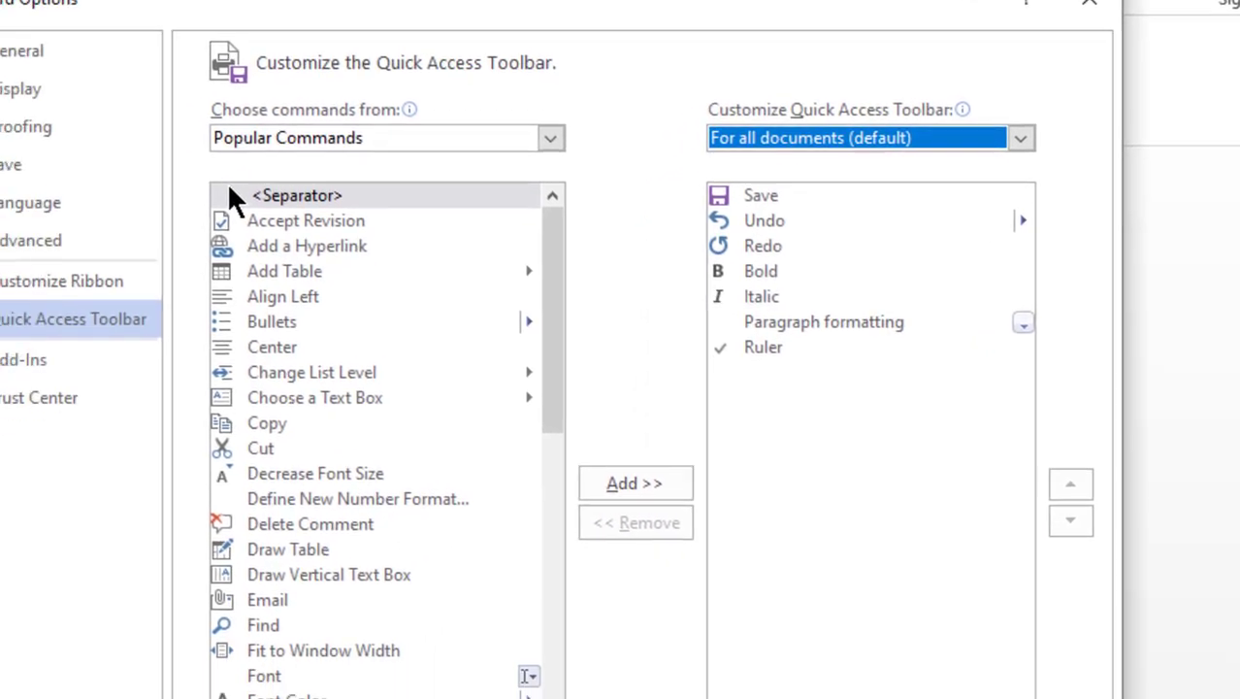
Step: Keep Popular Commands in the 'Choose commands from' list and scroll through its commands
left_click(330, 62)
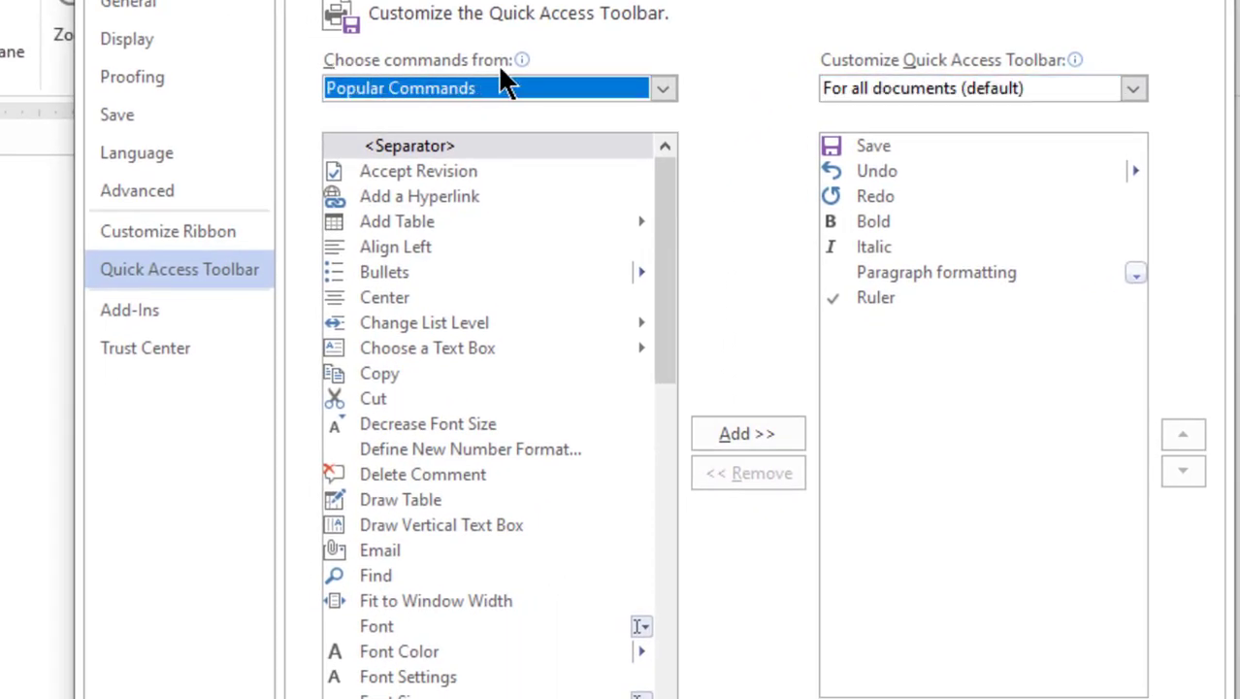
mouse_move(507, 81)
left_click(662, 88)
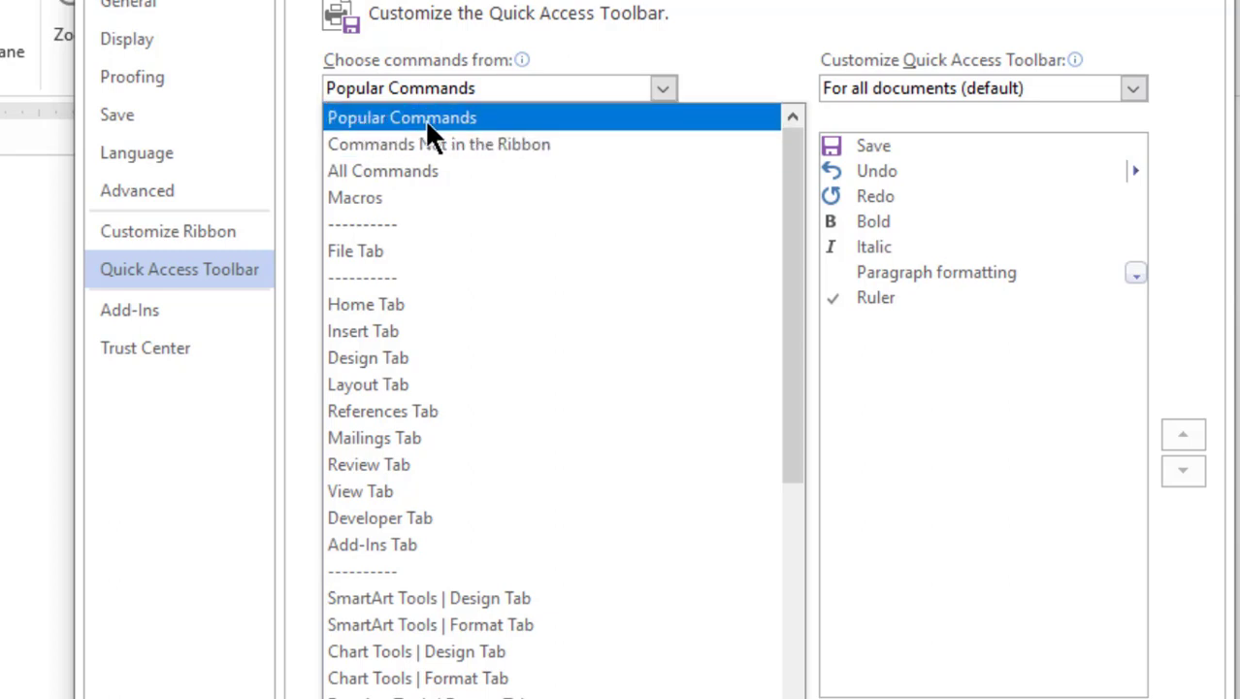
left_click(424, 118)
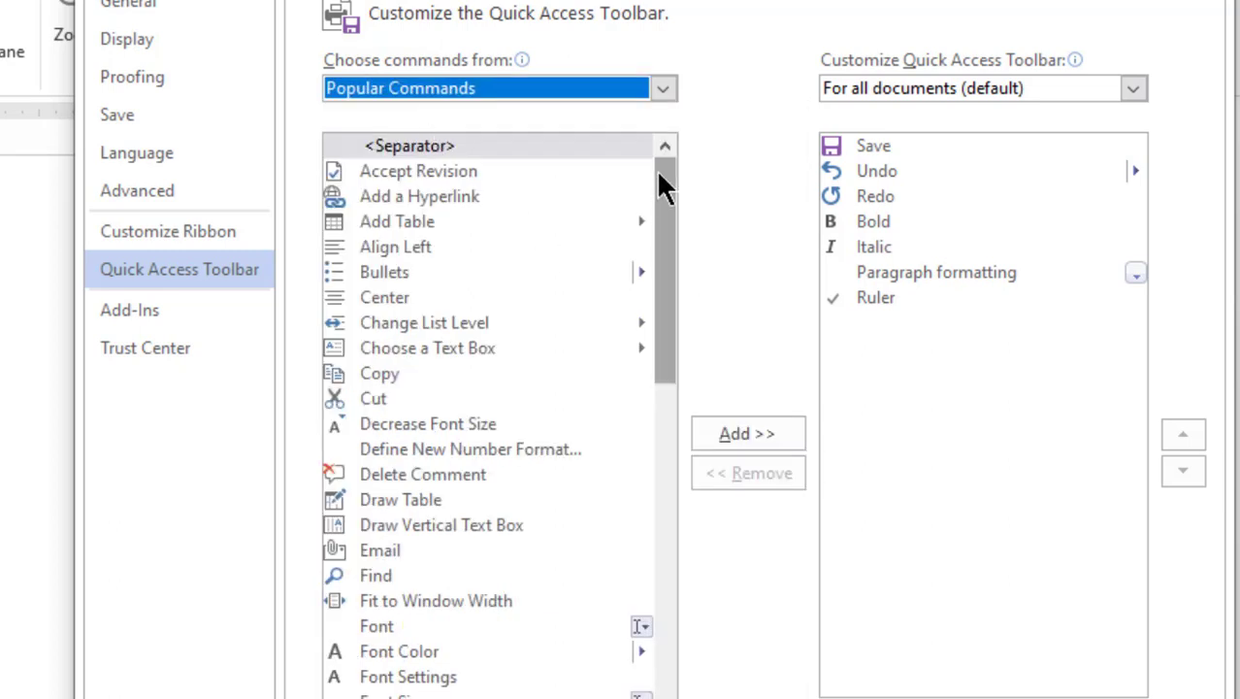
left_click_drag(659, 171, 657, 221)
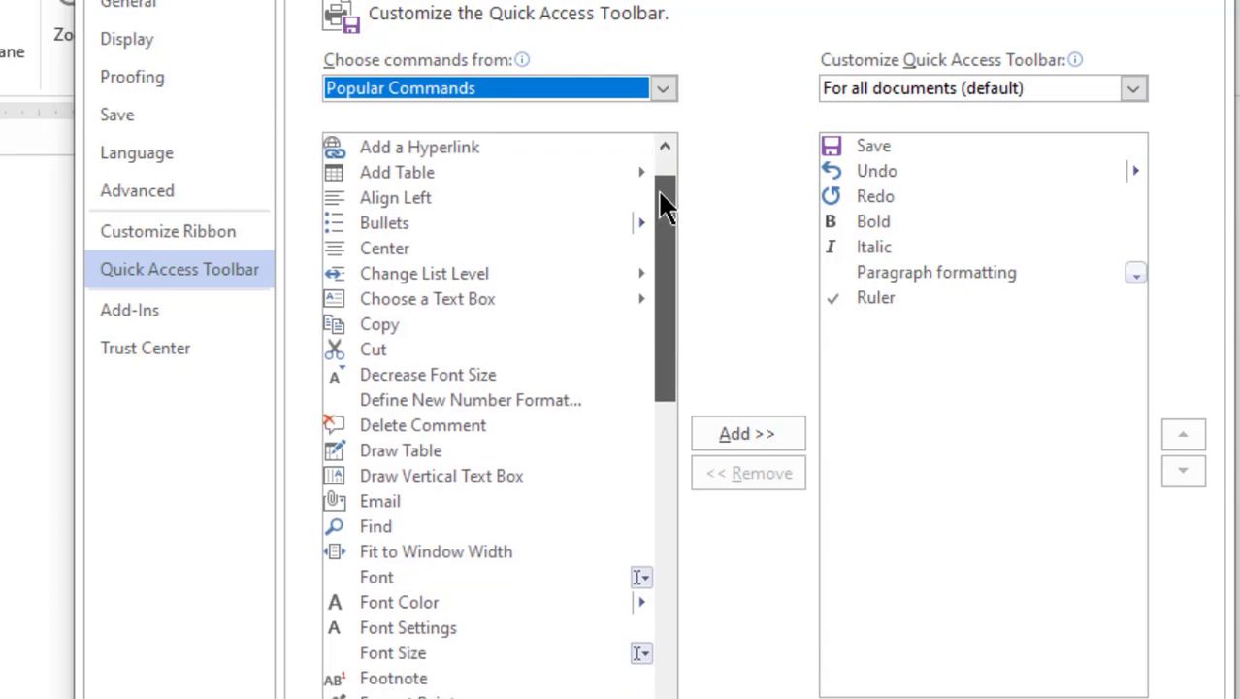
mouse_move(658, 221)
left_mouse_down()
mouse_move(666, 501)
mouse_move(649, 130)
left_mouse_up()
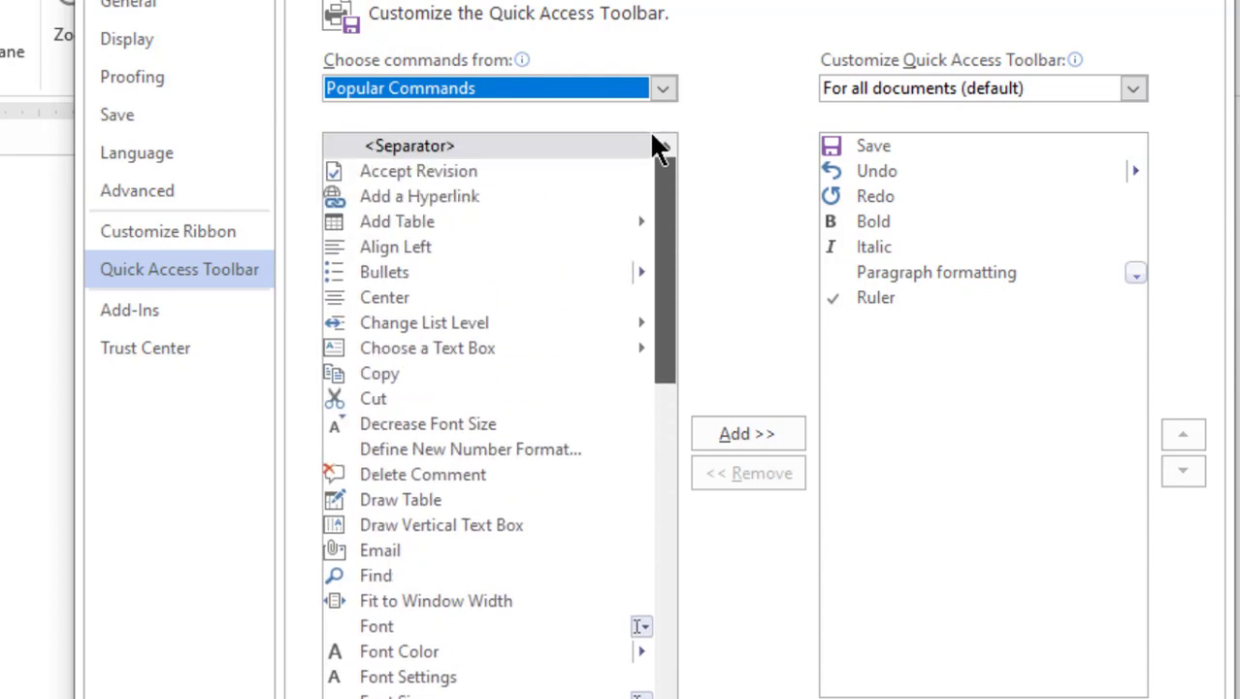
Step: Browse the Commands Not in the Ribbon and All Commands lists, then return to Popular Commands
left_click(664, 94)
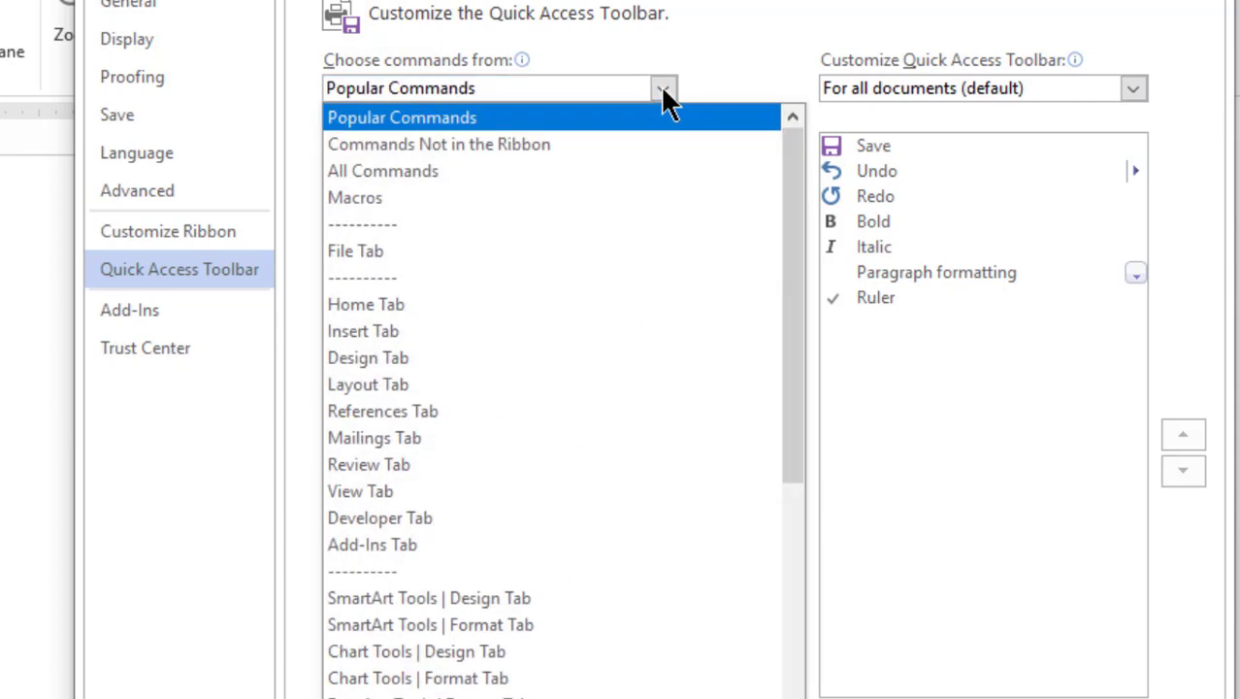
left_click(532, 155)
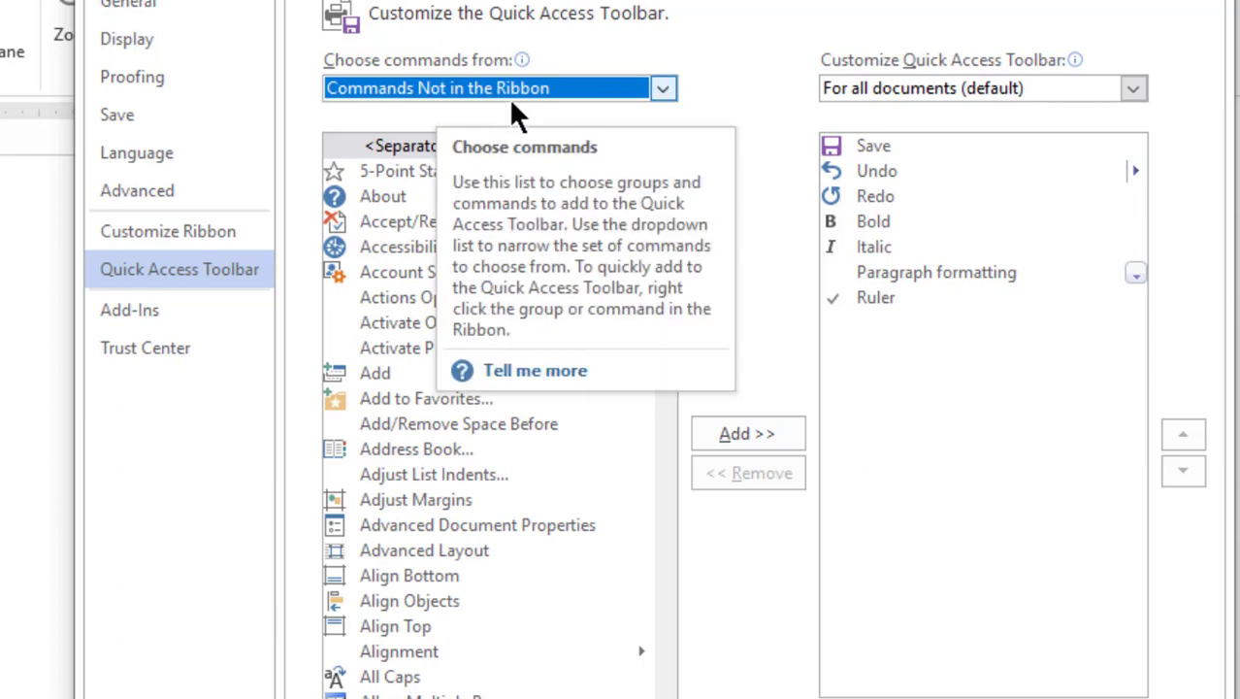
left_click_drag(666, 162, 664, 224)
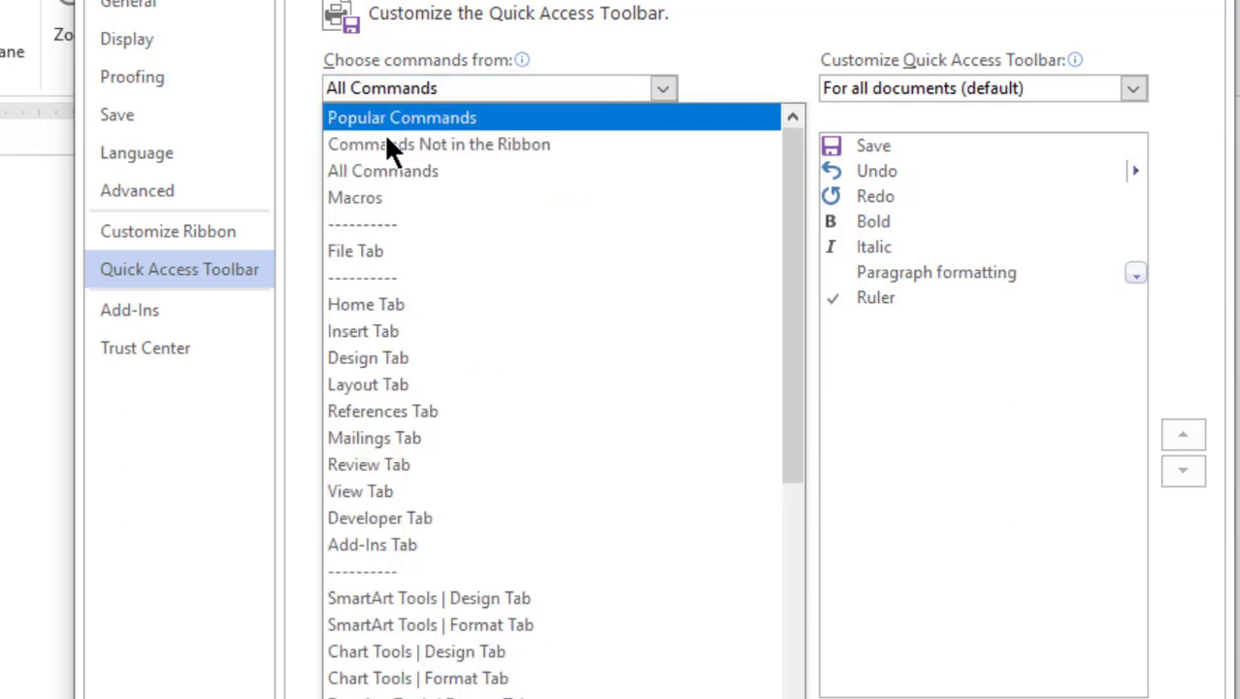
left_click(397, 171)
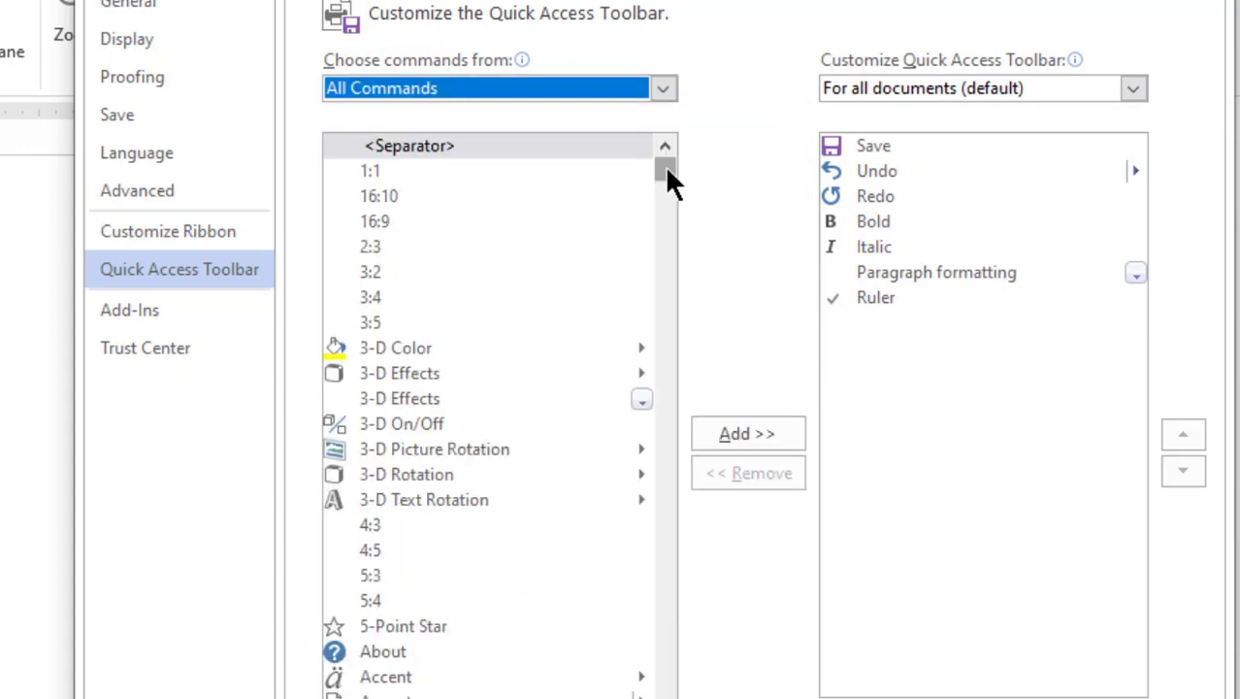
mouse_move(663, 162)
left_mouse_down()
mouse_move(662, 283)
mouse_move(668, 270)
left_mouse_up()
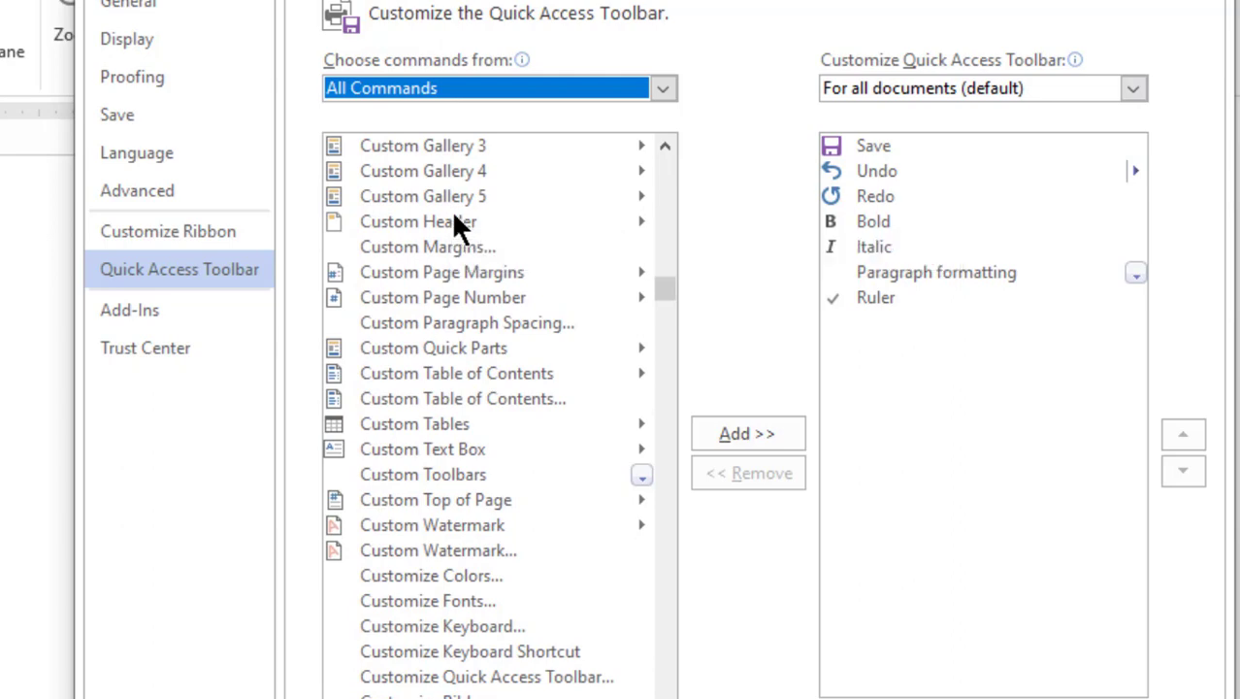
left_click(664, 88)
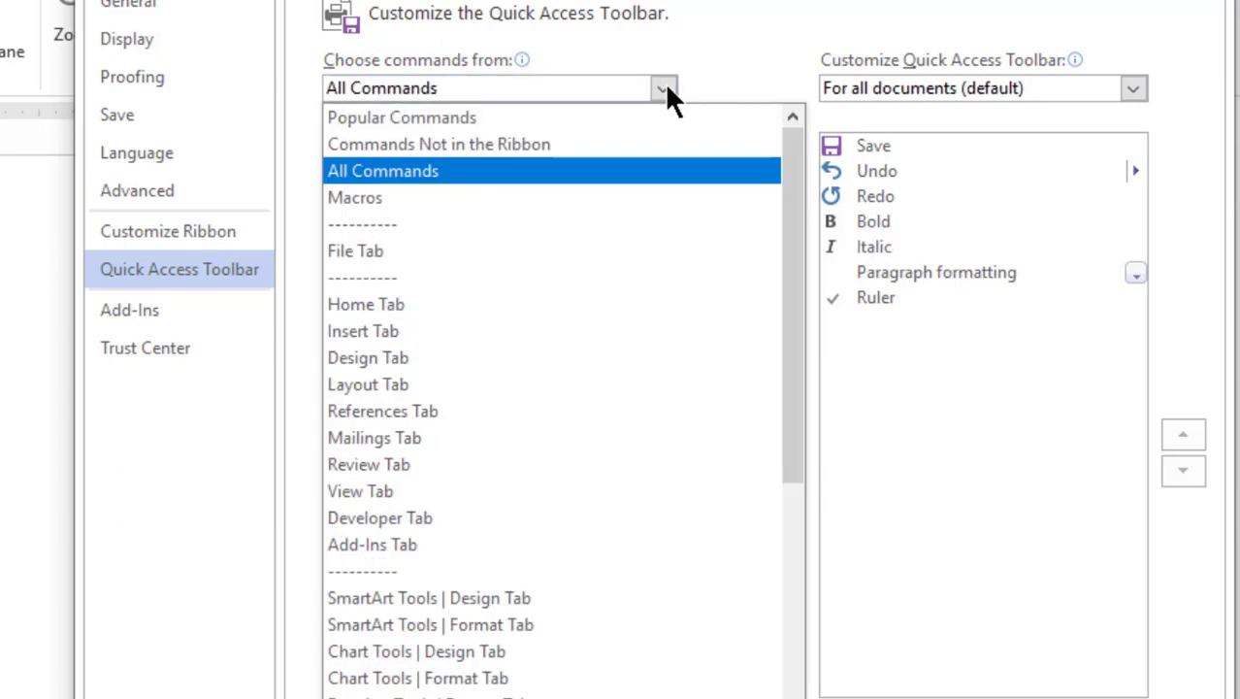
left_click(439, 122)
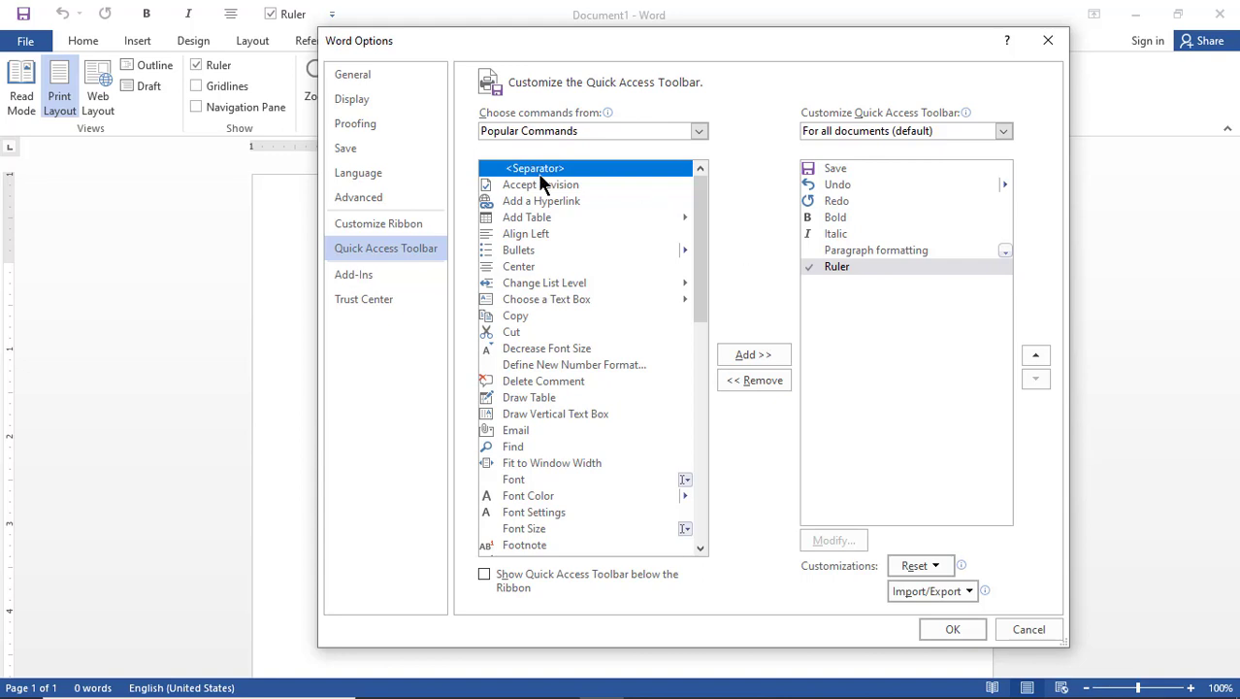
Step: Add Find and Font Size from Popular Commands to the toolbar and confirm with OK
left_click(513, 447)
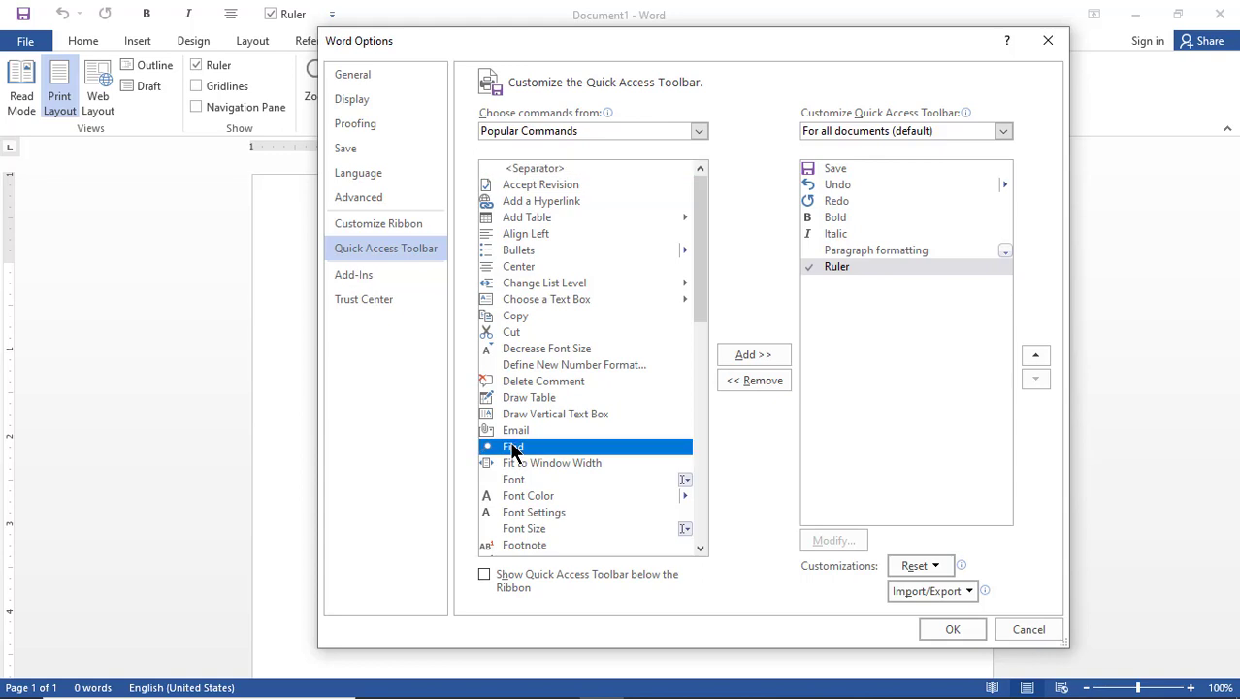
left_click(748, 356)
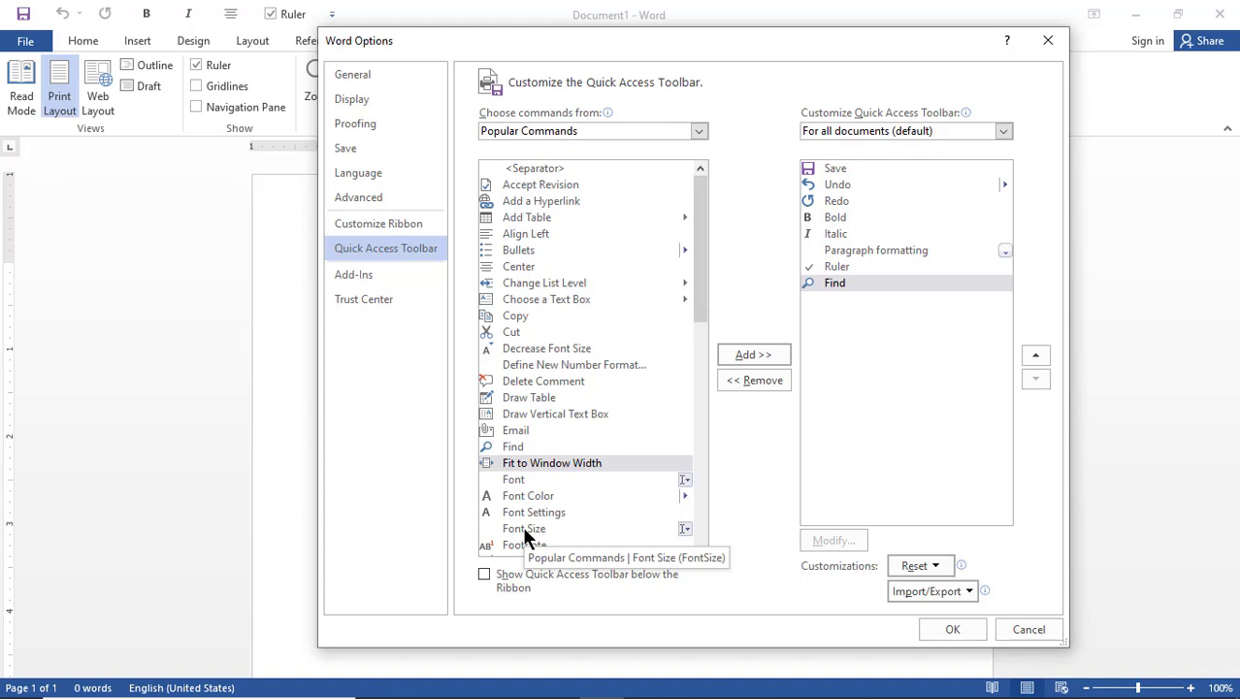
left_click(524, 530)
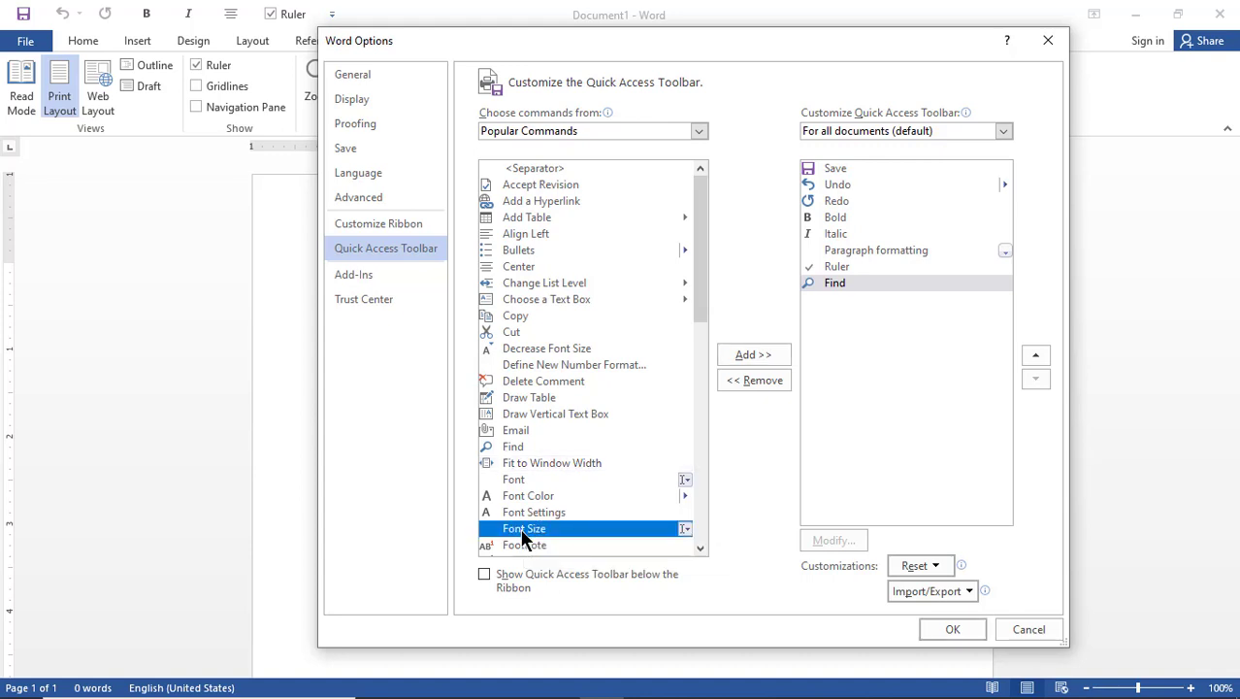
left_click(759, 357)
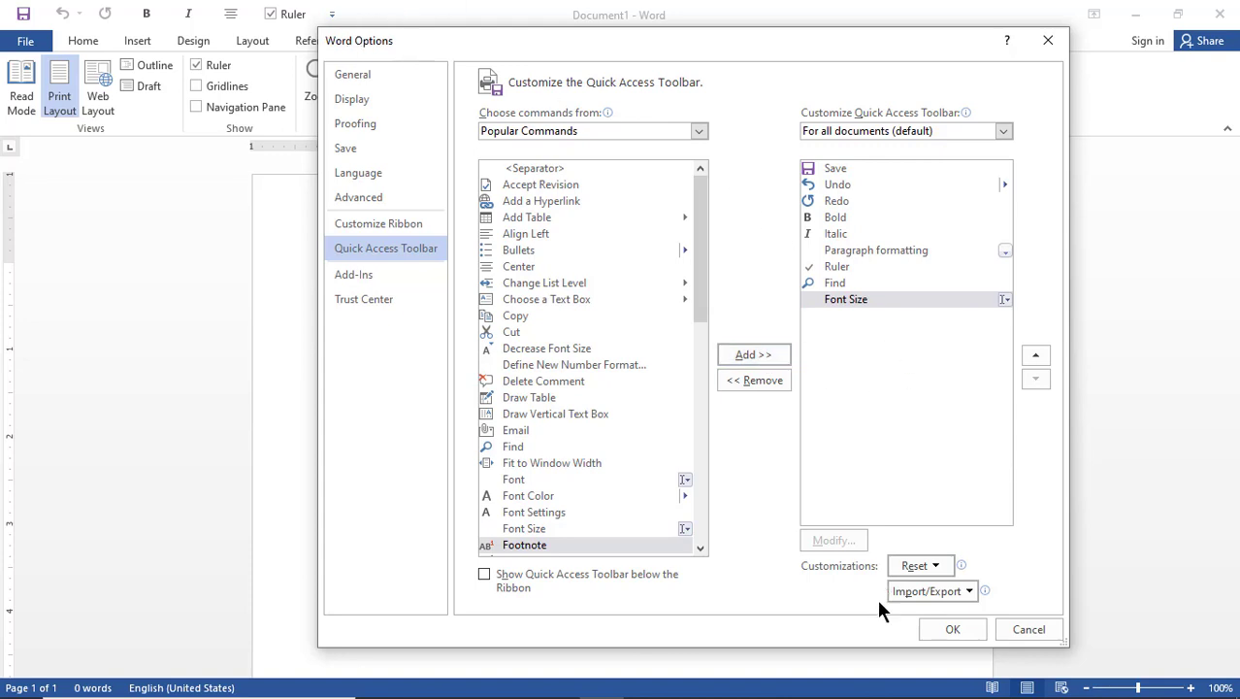
left_click(935, 624)
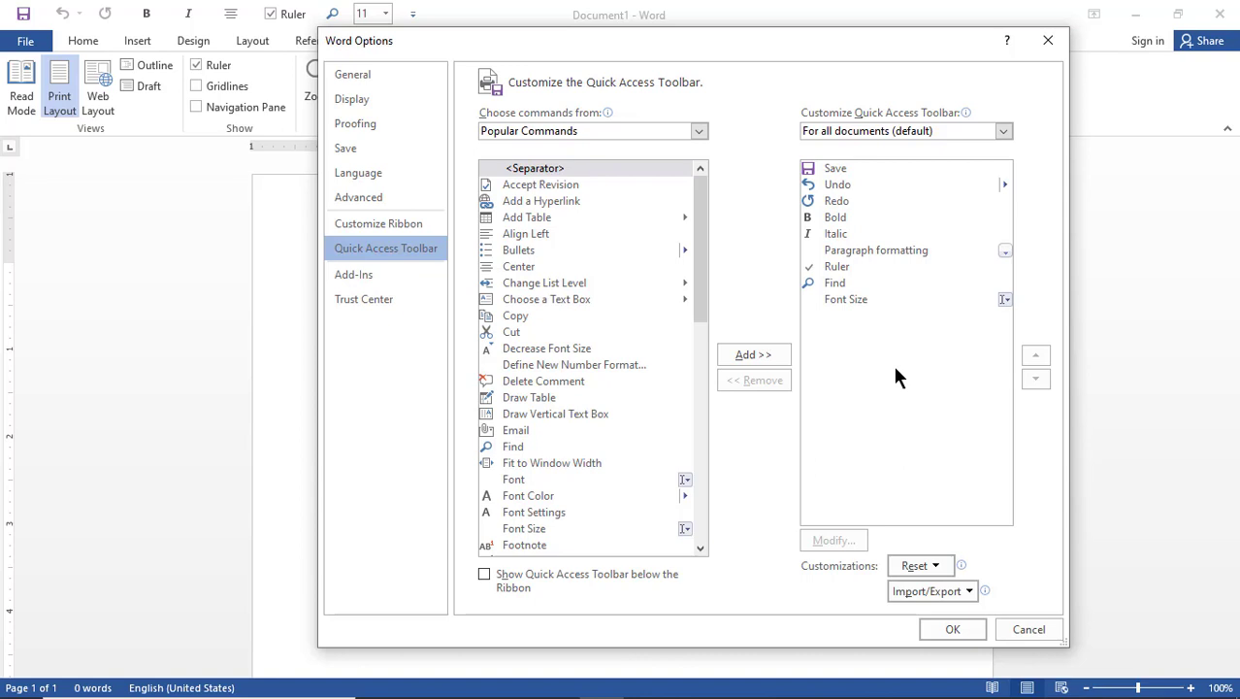
Step: Add a separator to the toolbar list and move it up to sit just below Redo
left_click(556, 169)
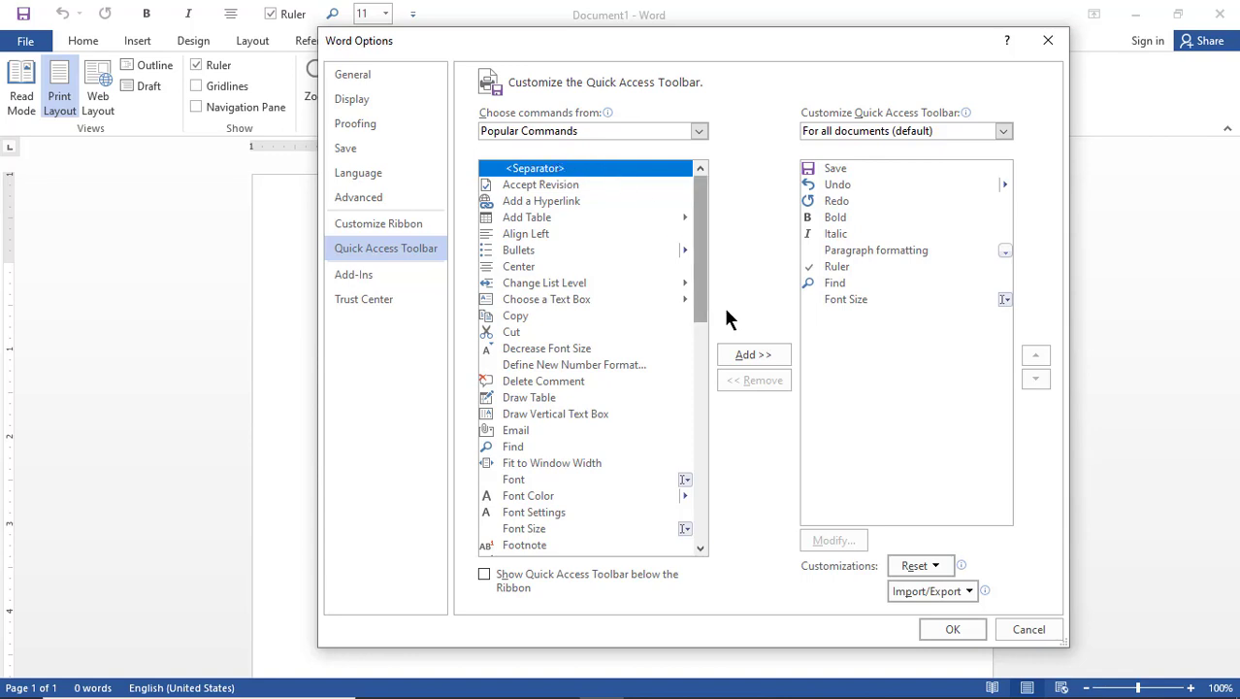
left_click(761, 360)
left_click(900, 392)
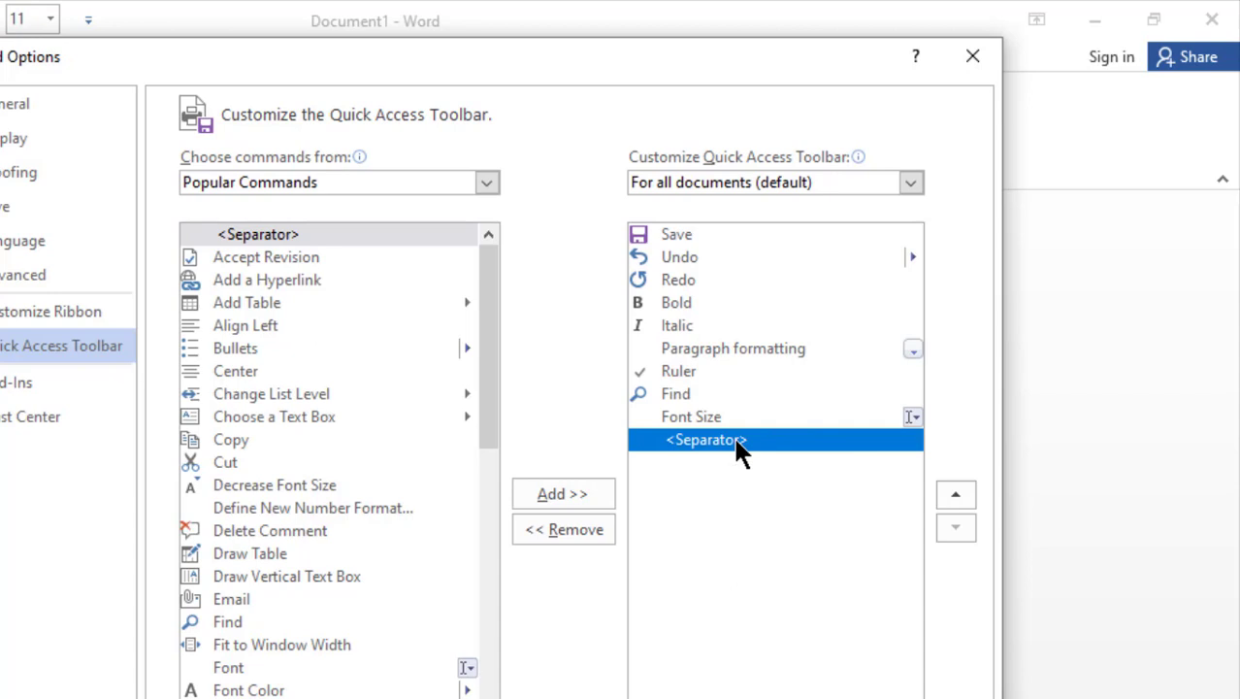
left_click(954, 495)
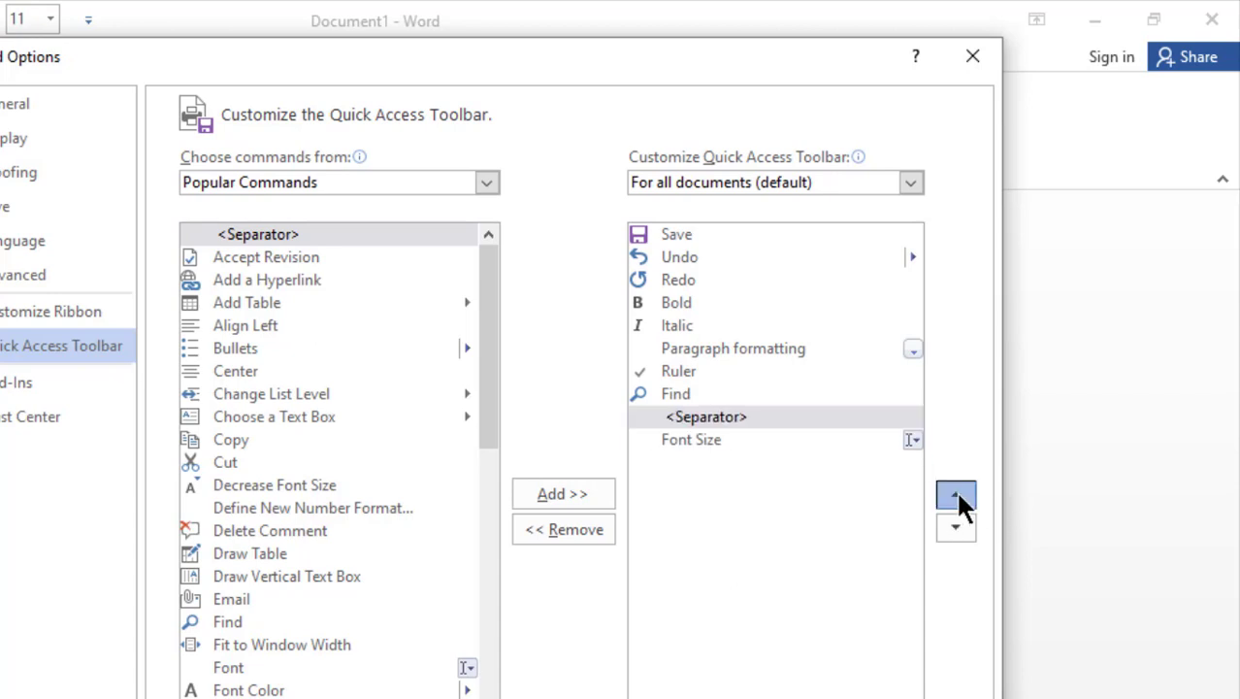
left_click(955, 495)
left_click(956, 495)
left_click(956, 494)
left_click(955, 494)
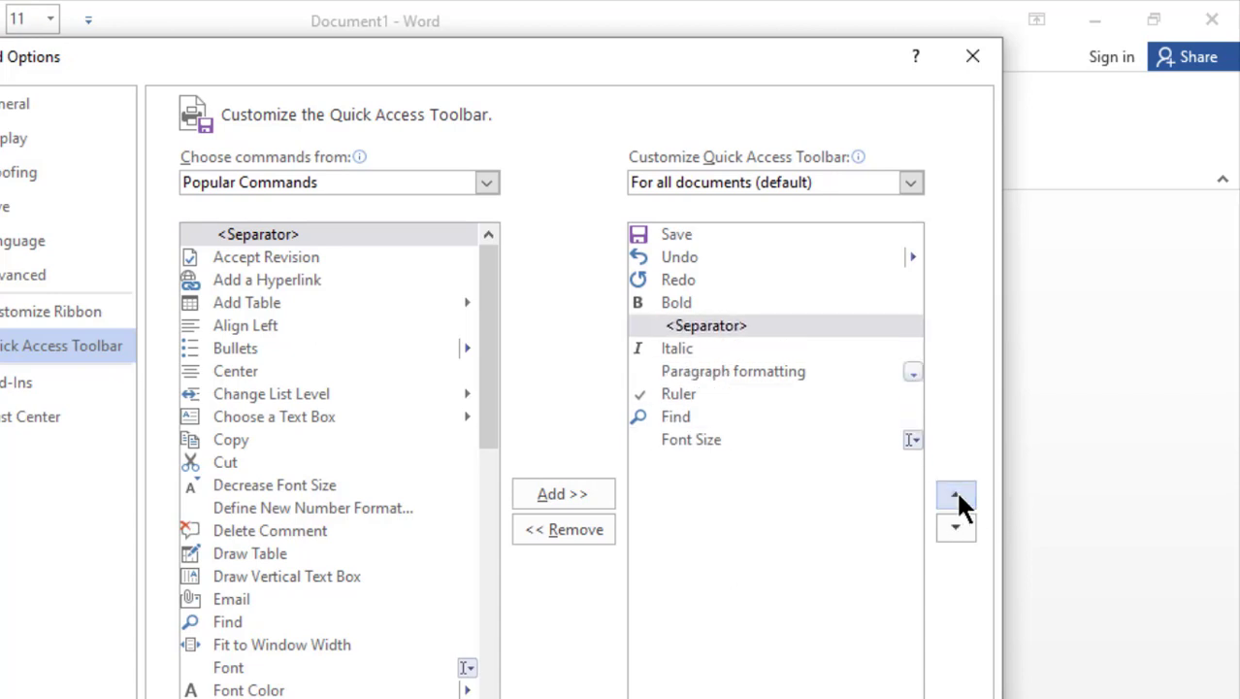
left_click(956, 495)
left_click(704, 306)
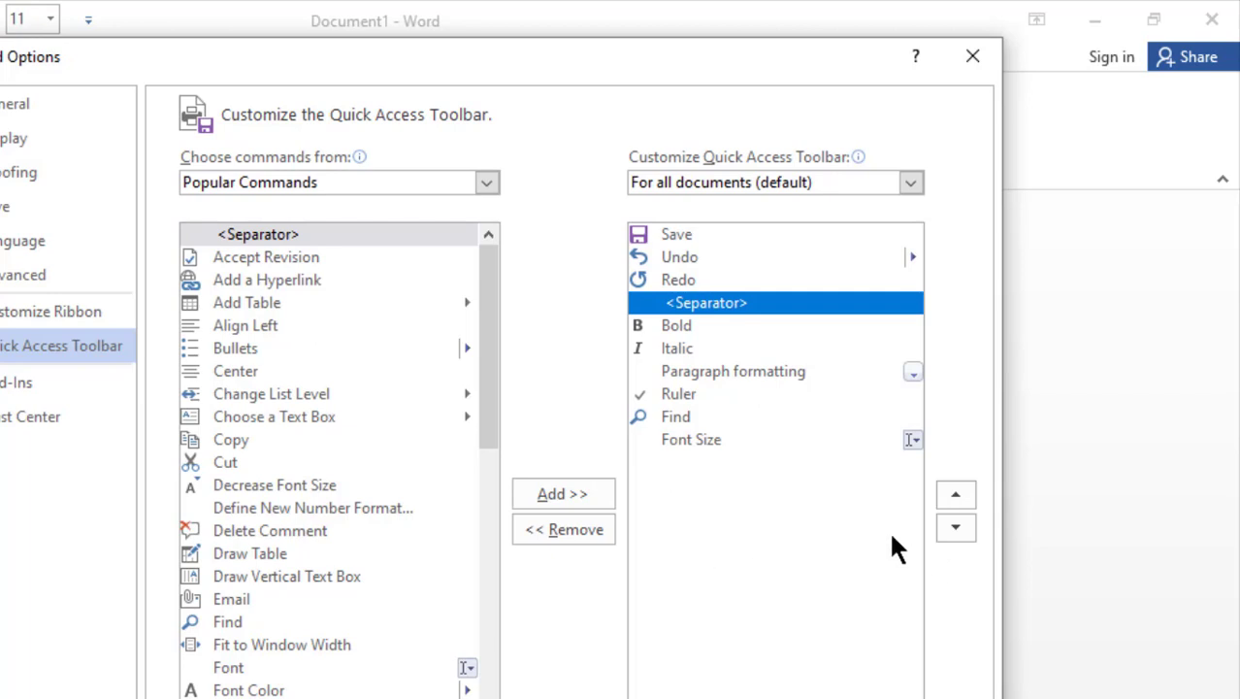
Step: Add a second separator and move it down to sit just below Ruler
left_click(344, 234)
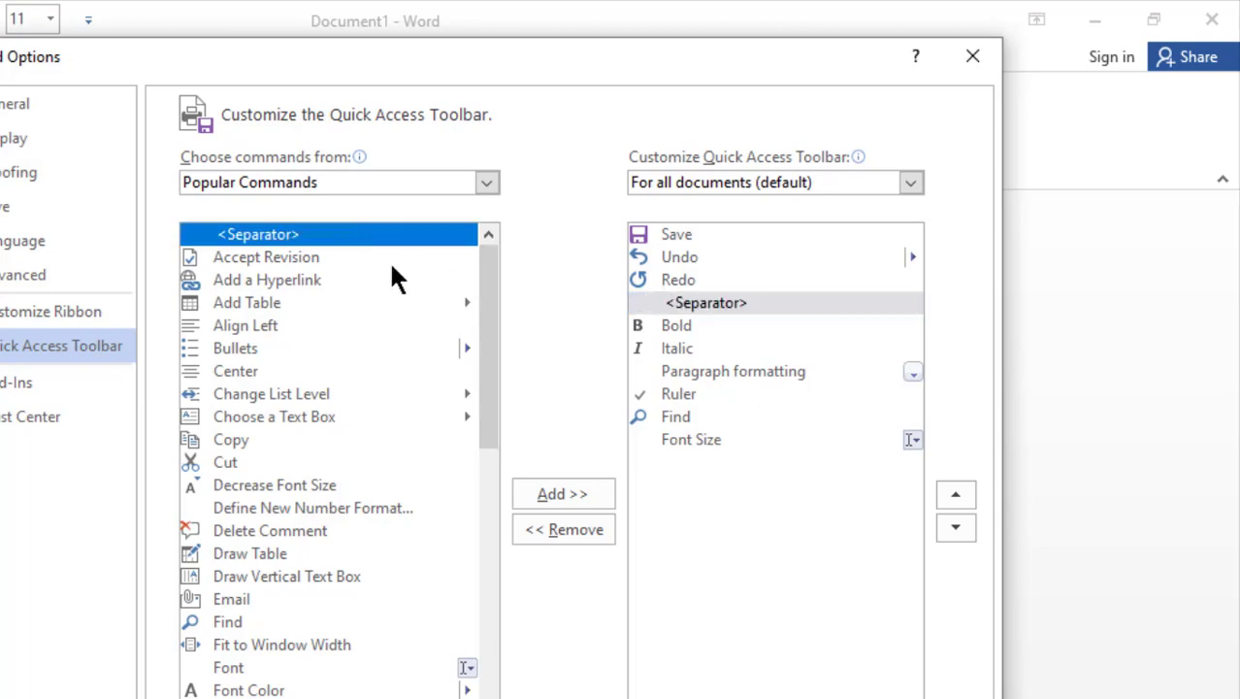
left_click(564, 491)
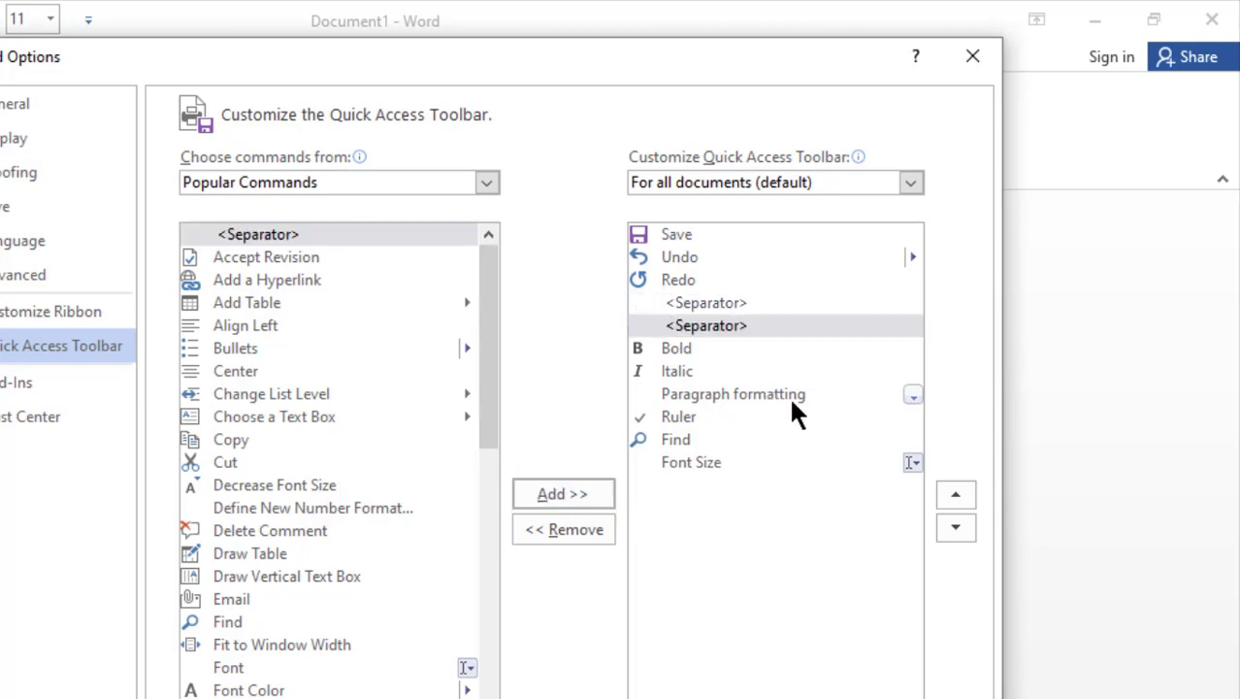
left_click(956, 527)
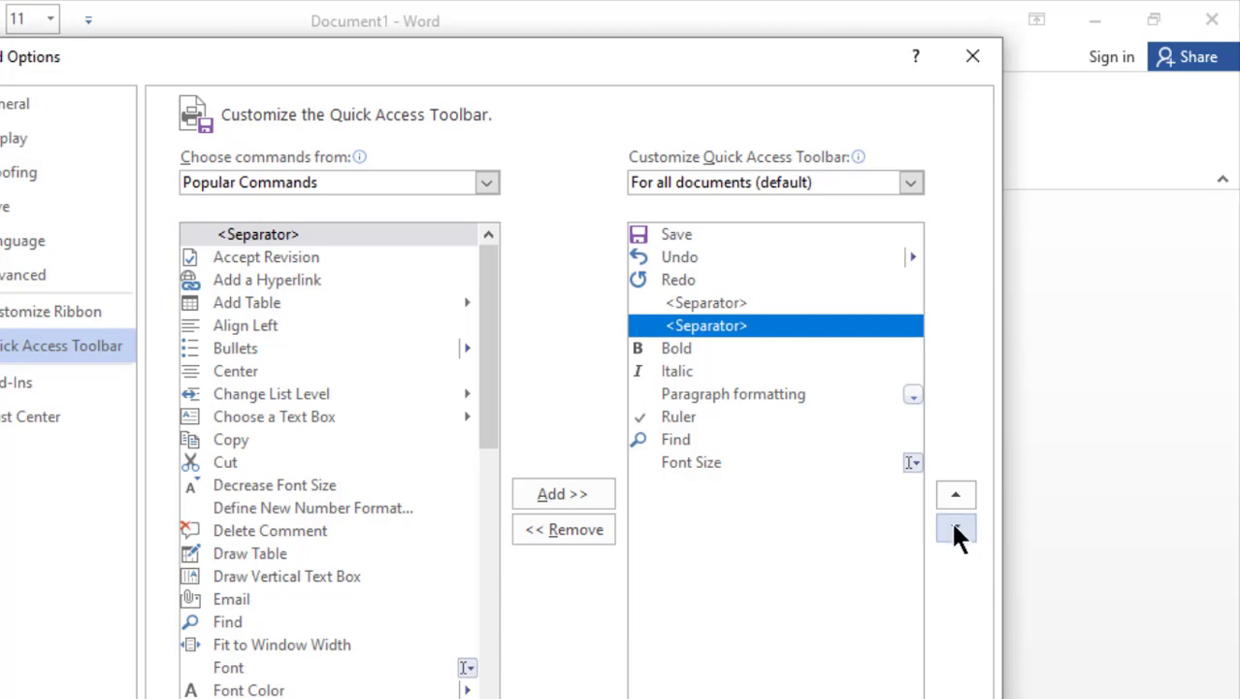
left_click(954, 526)
left_click(954, 527)
left_click(955, 527)
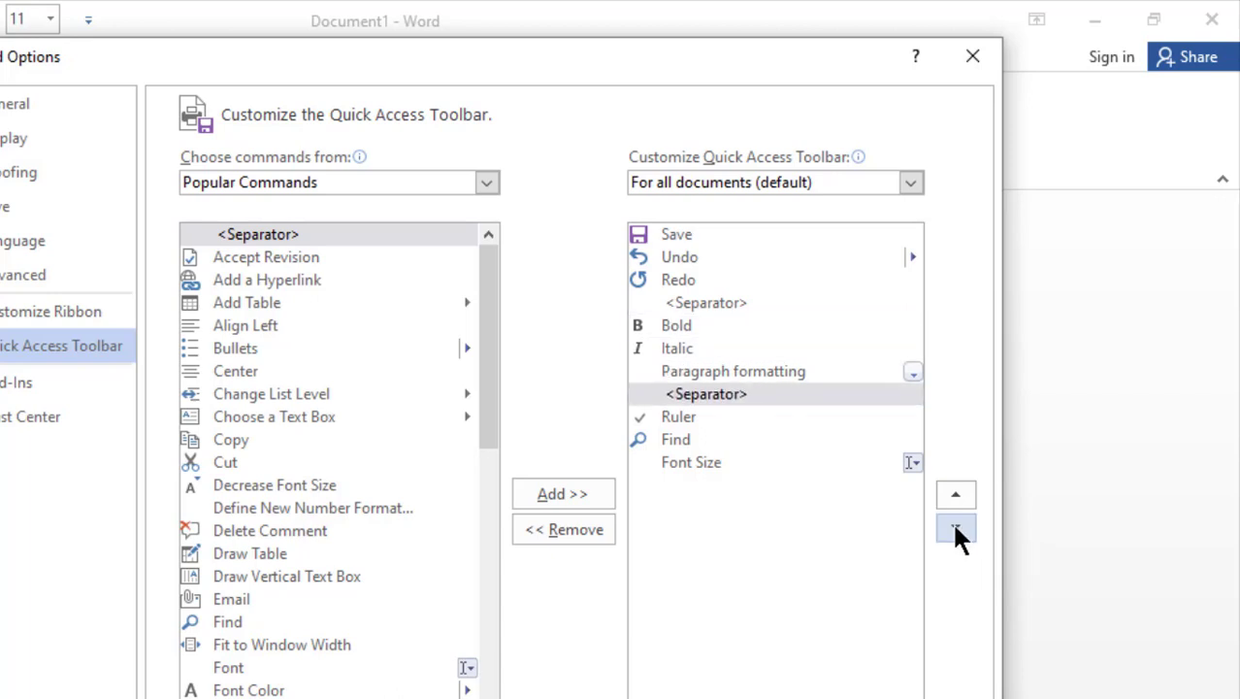
left_click(955, 526)
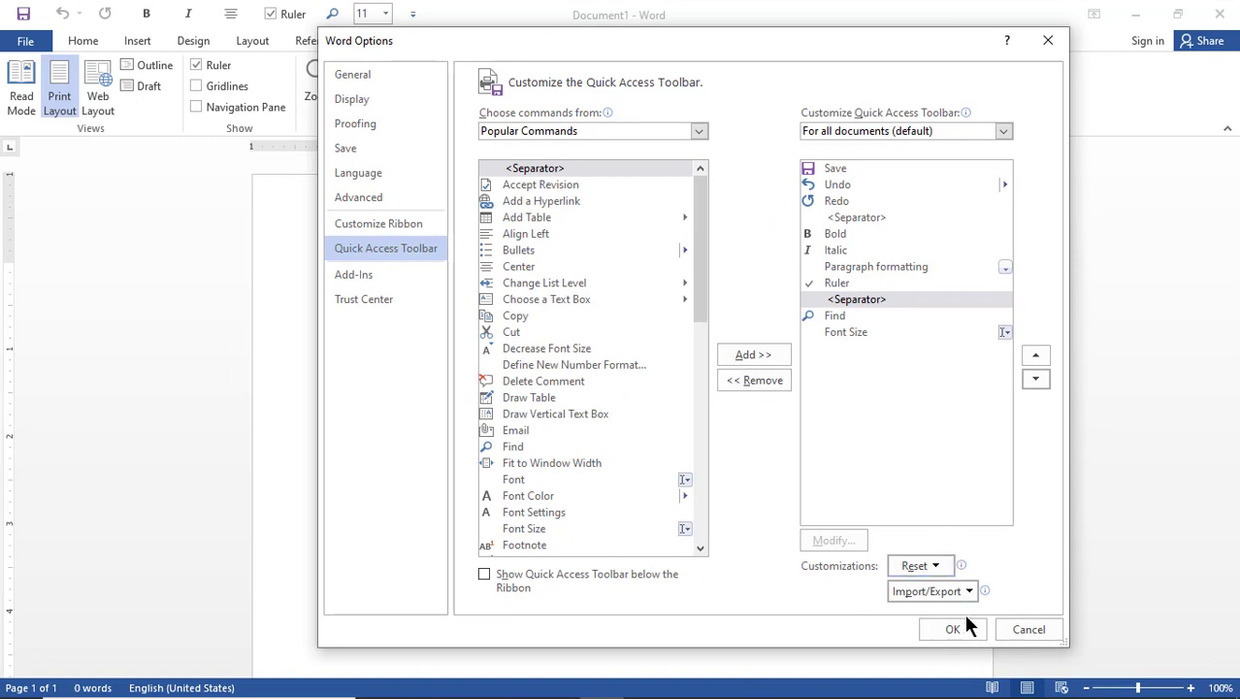
Step: Apply the customized Quick Access Toolbar with OK, then reopen its customization menu
left_click(966, 630)
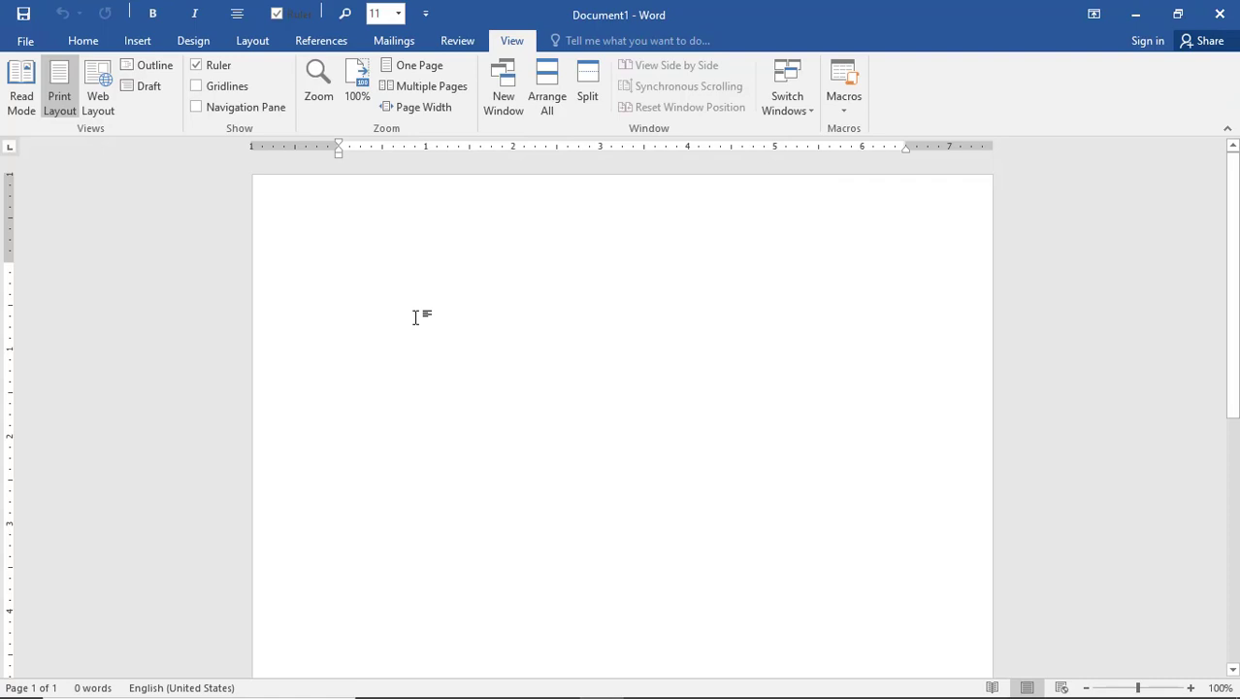
left_click(428, 17)
Step: Reset only the Quick Access Toolbar to its defaults, confirm with Yes, and close Word Options
left_click(508, 304)
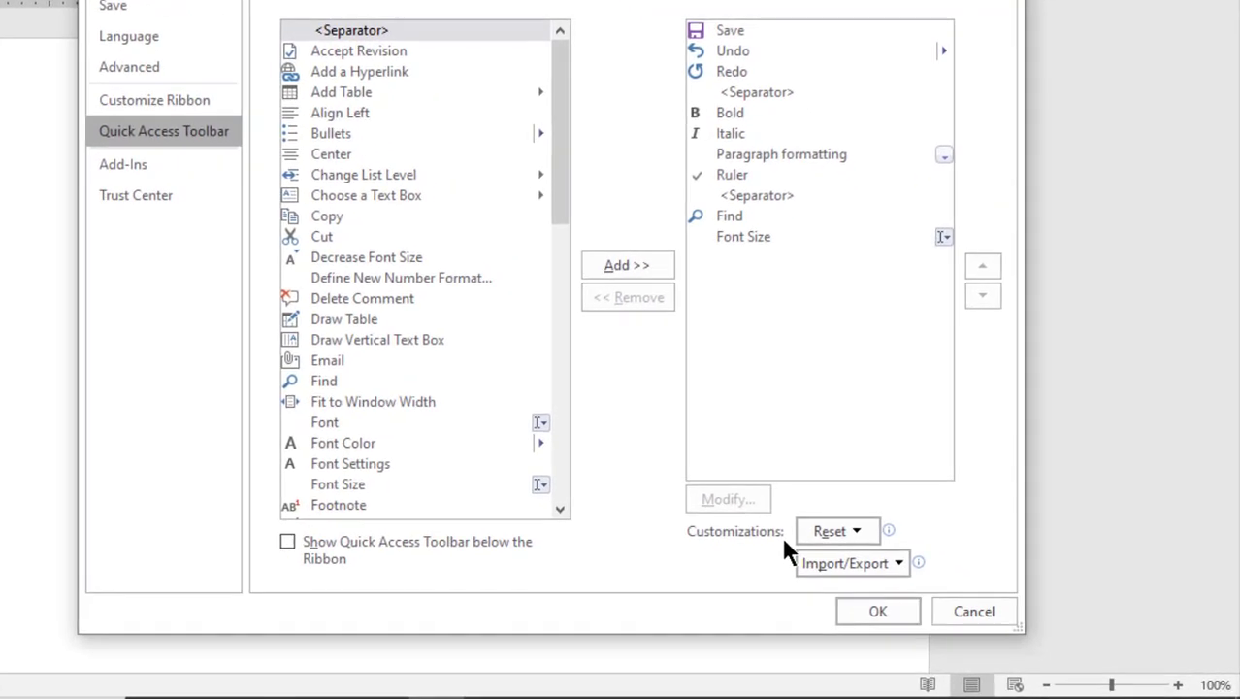
left_click(855, 531)
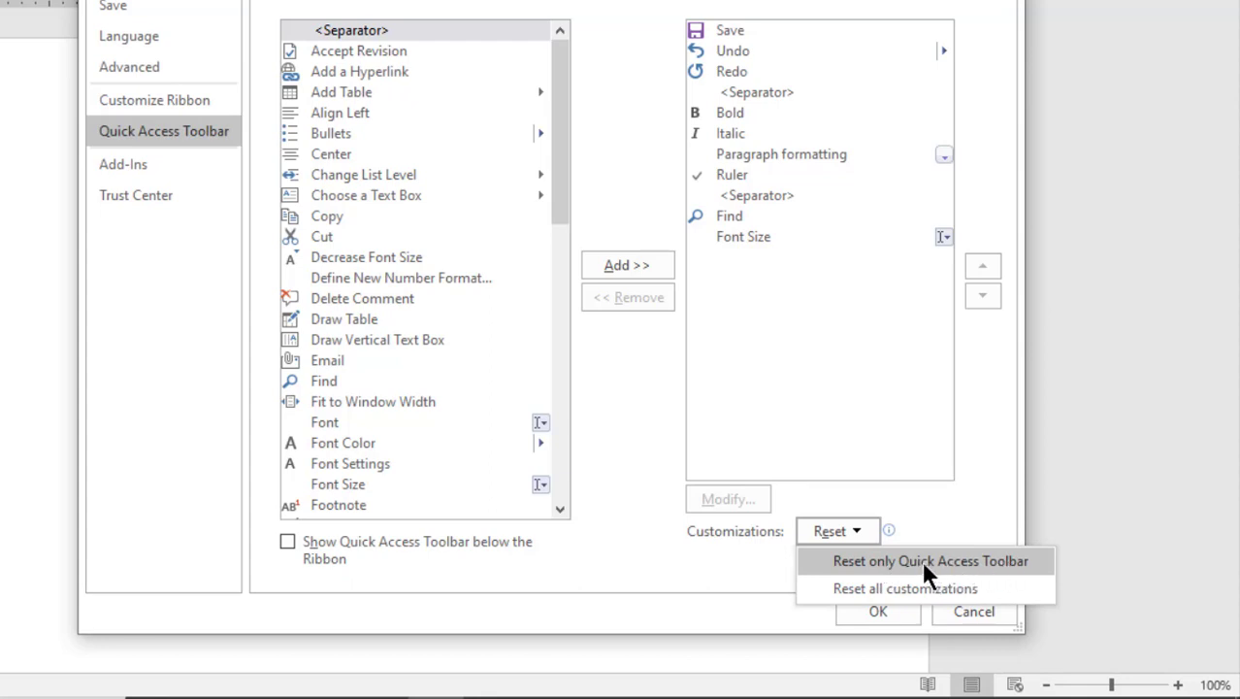
left_click(927, 563)
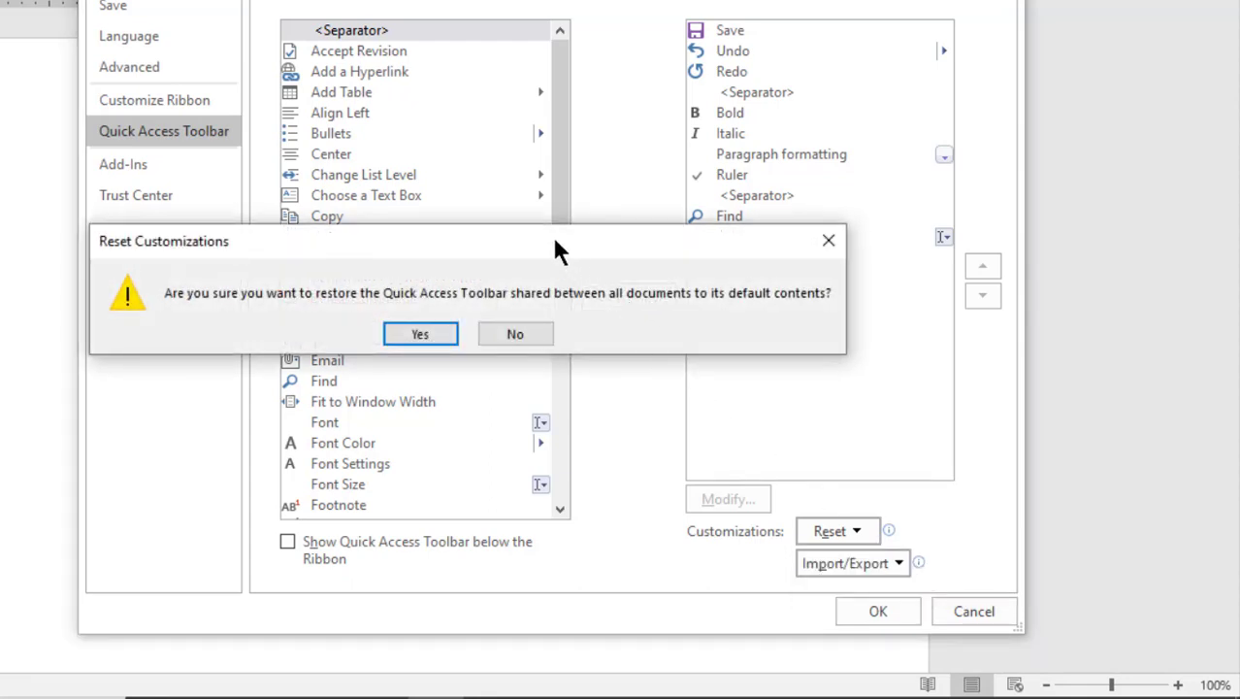
left_click_drag(539, 231, 567, 231)
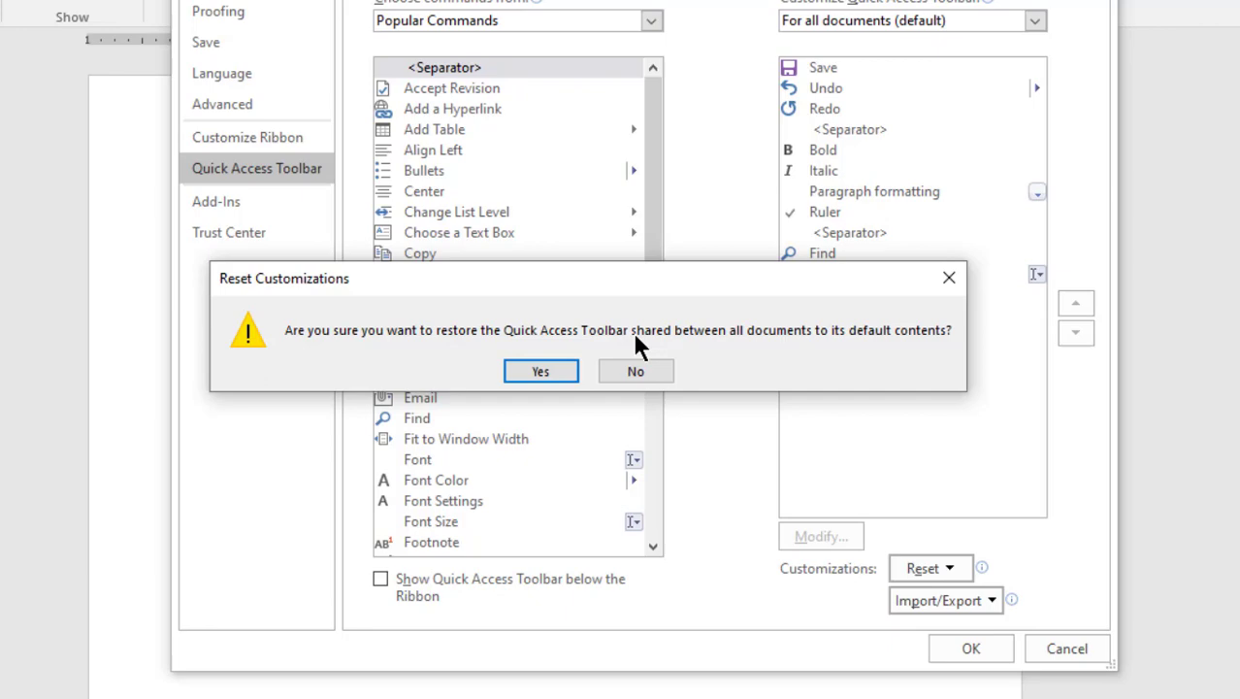
left_click(543, 377)
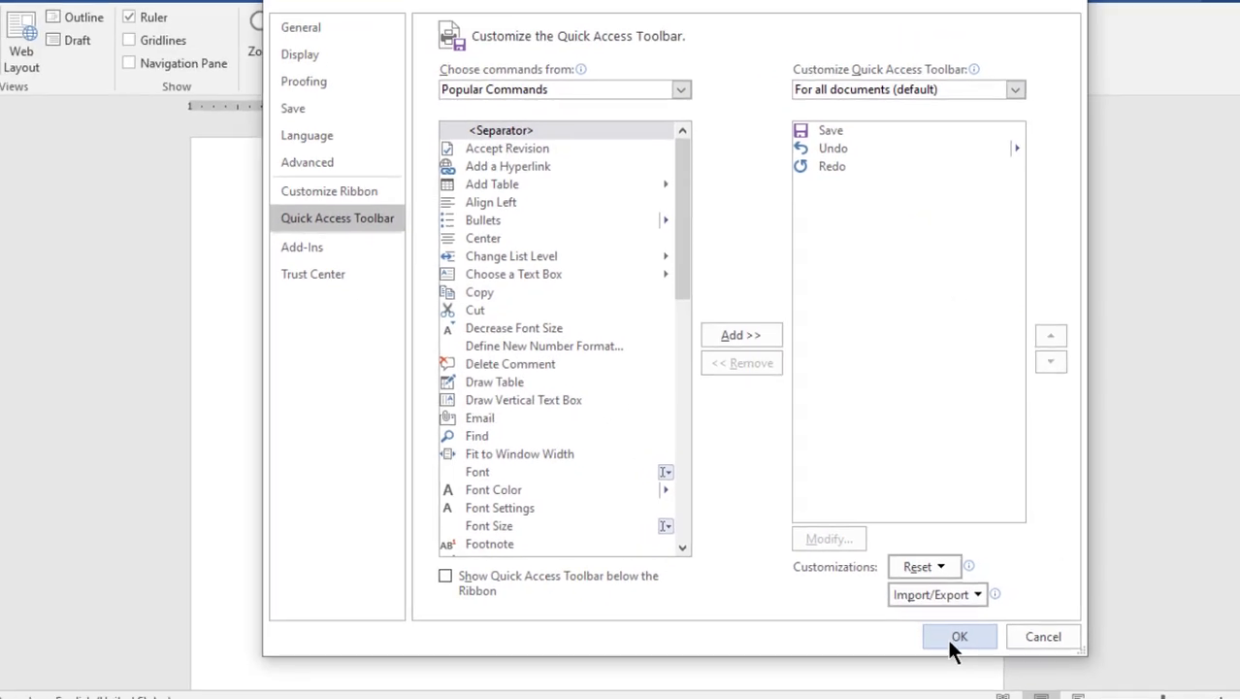
left_click(951, 631)
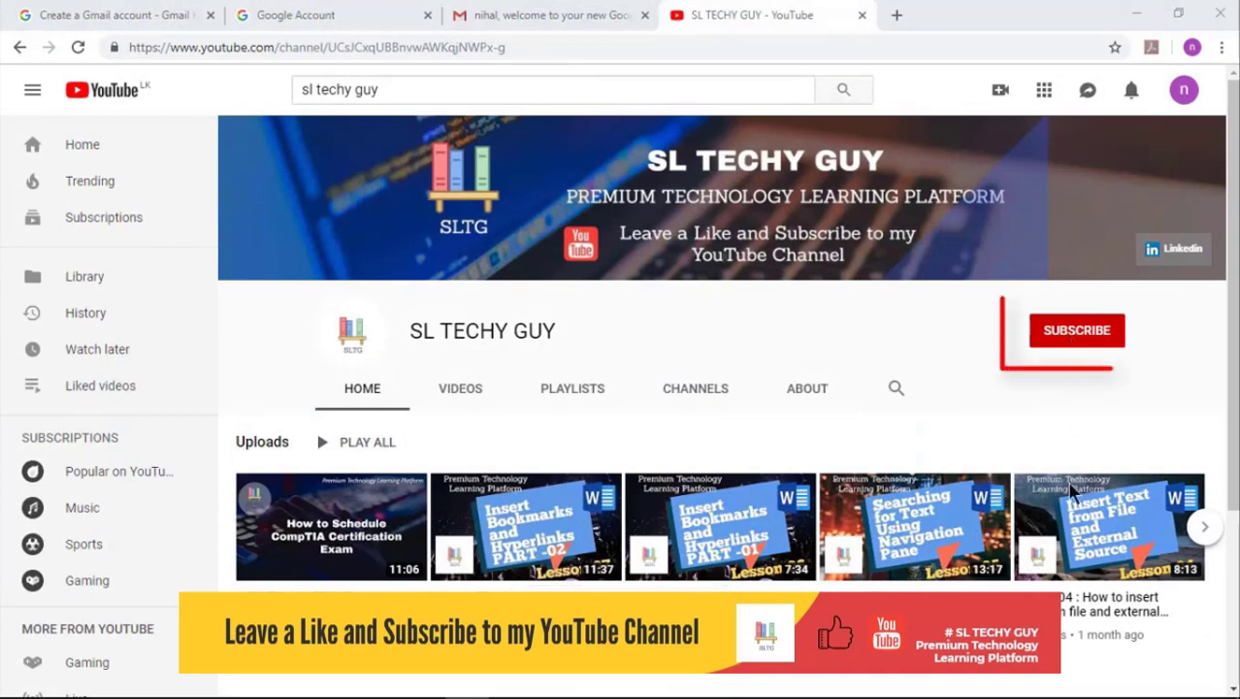
Step: Subscribe to the Word tutorial channel and turn on its bell notifications
left_click(1078, 337)
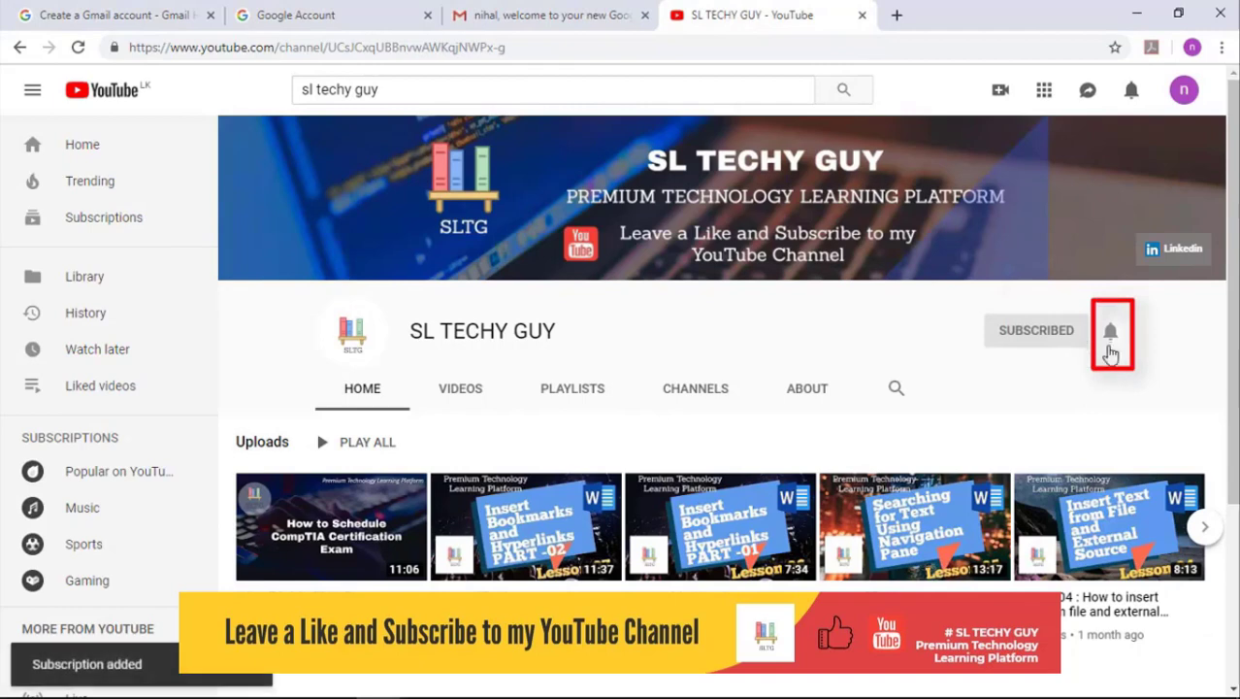
left_click(1111, 334)
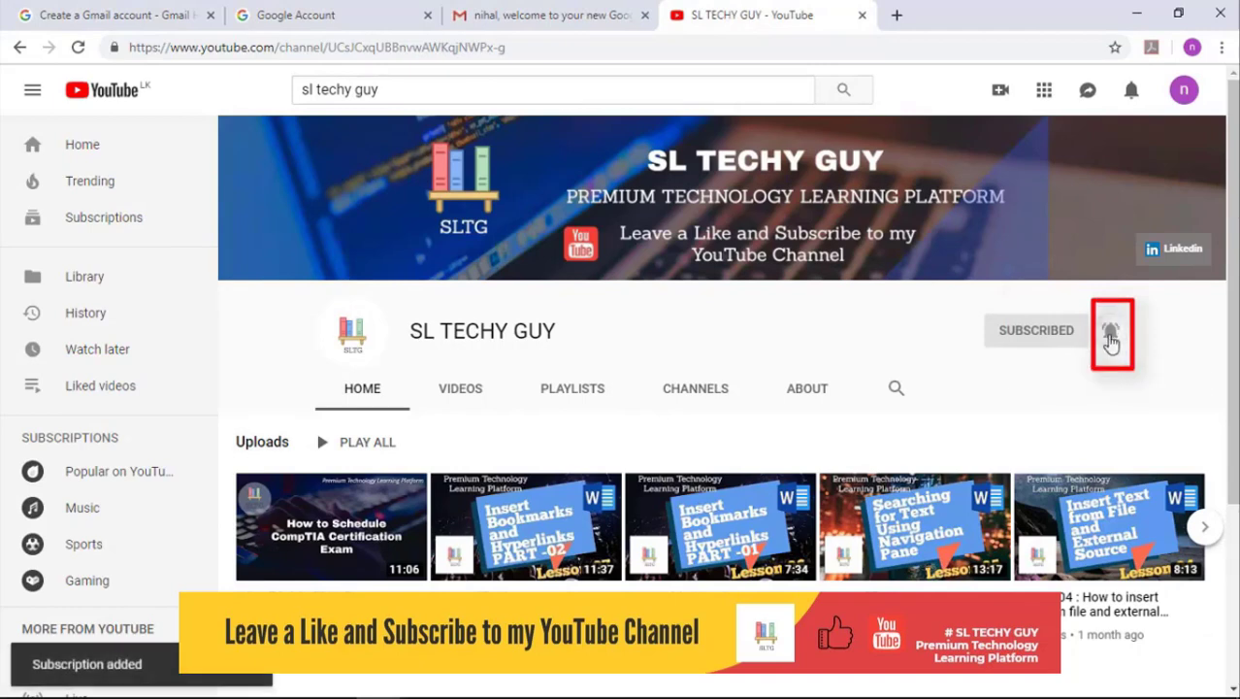